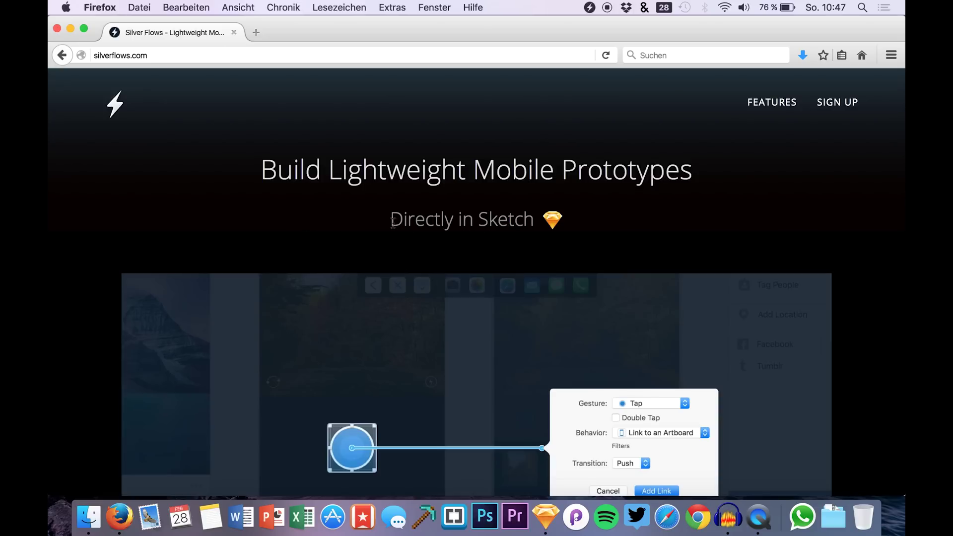
Bring the V Avenue Free document with its six UI kit artboards to the front in Sketch.
{"action": "scroll", "coordinate": [392, 222], "scroll_direction": "down", "scroll_amount": 10}
{"action": "scroll", "coordinate": [410, 234], "scroll_direction": "up", "scroll_amount": 10}
{"action": "scroll", "coordinate": [505, 233], "scroll_direction": "down", "scroll_amount": 10}
{"action": "scroll", "coordinate": [447, 248], "scroll_direction": "up", "scroll_amount": 8}
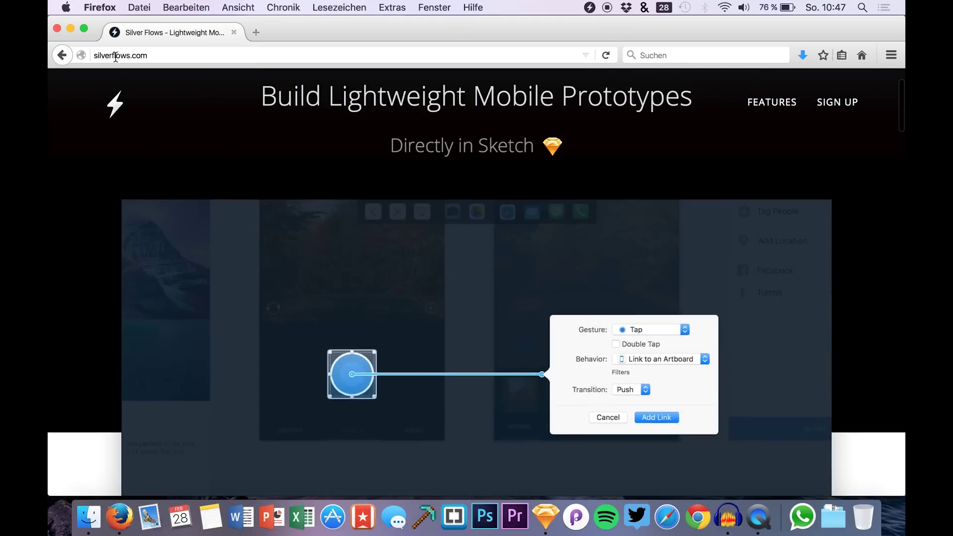
{"action": "scroll", "coordinate": [360, 144], "scroll_direction": "up", "scroll_amount": 2}
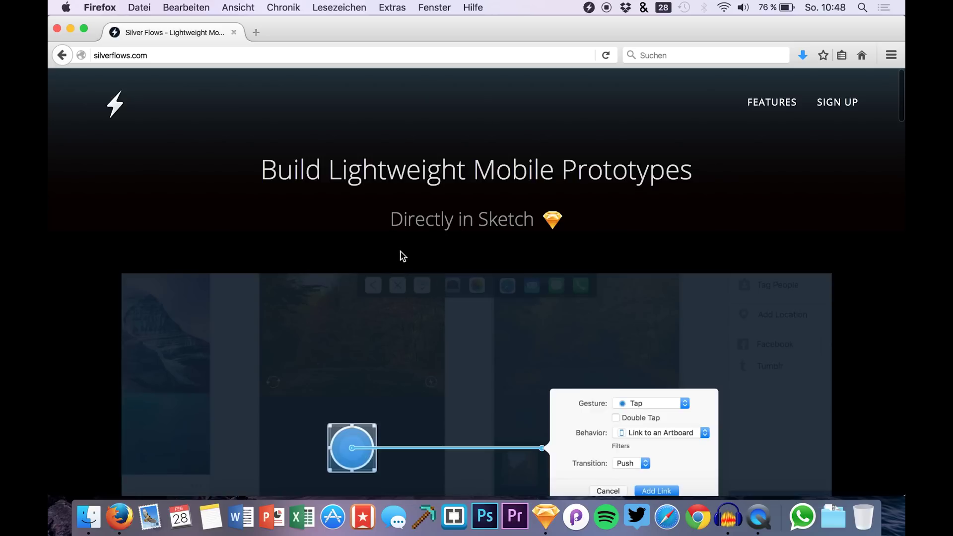
{"action": "scroll", "coordinate": [397, 249], "scroll_direction": "down", "scroll_amount": 3}
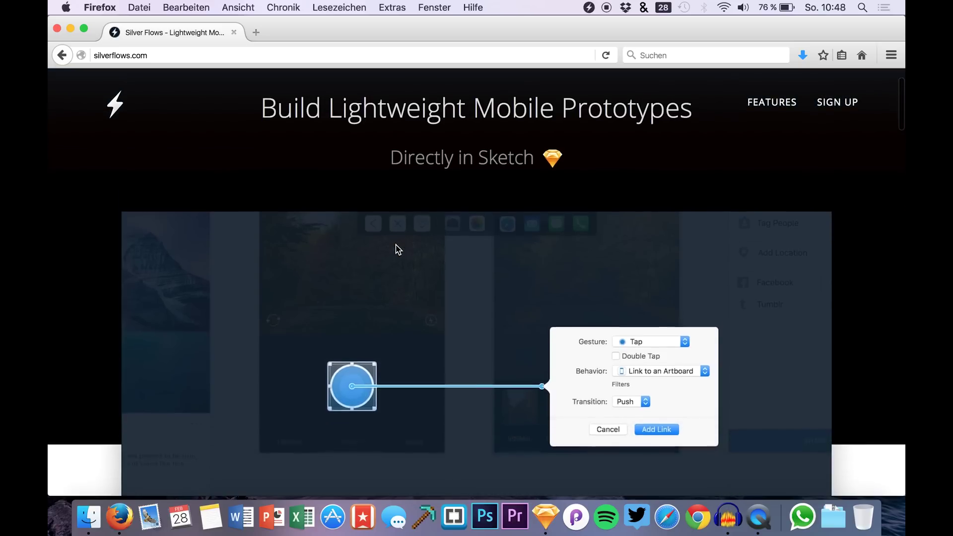
{"action": "scroll", "coordinate": [462, 273], "scroll_direction": "up", "scroll_amount": 2}
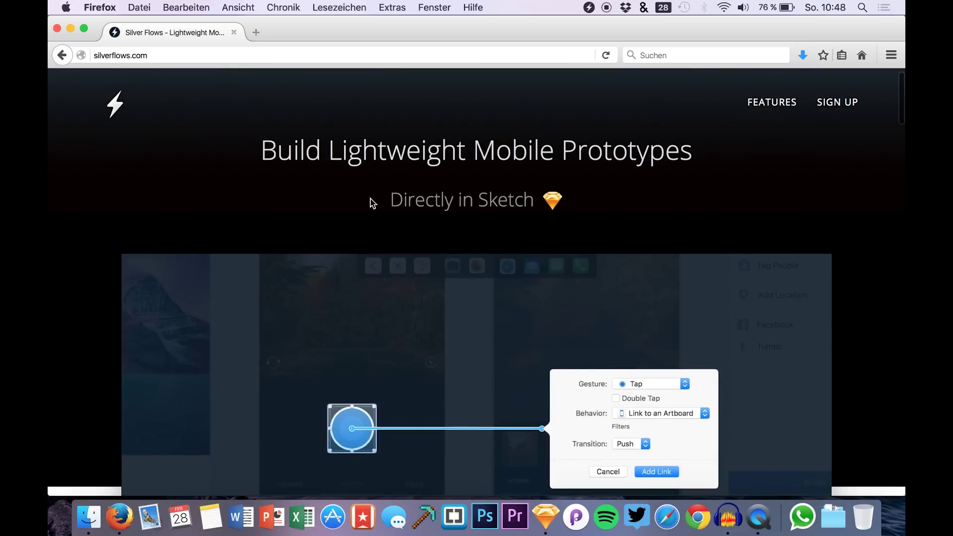
{"action": "scroll", "coordinate": [376, 229], "scroll_direction": "down", "scroll_amount": 15}
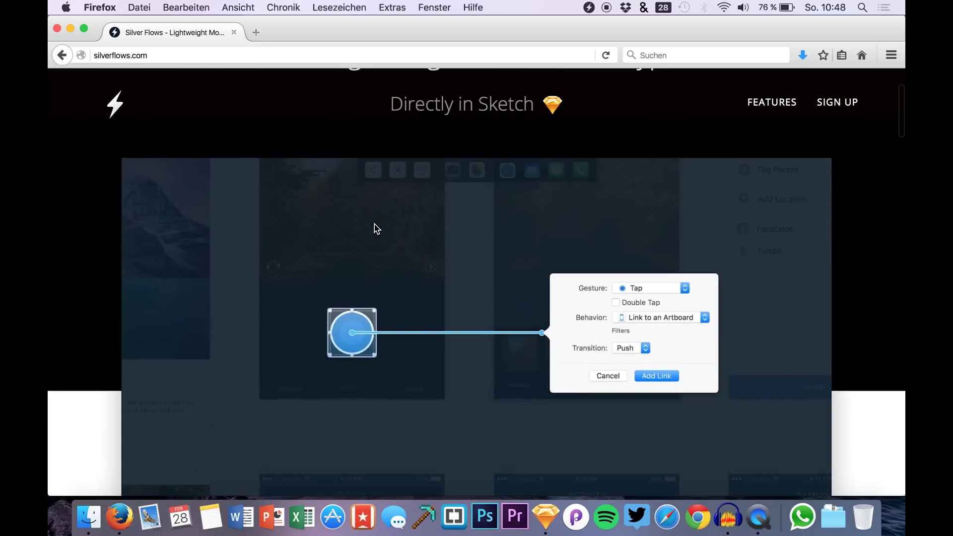
{"action": "scroll", "coordinate": [374, 220], "scroll_direction": "down", "scroll_amount": 15}
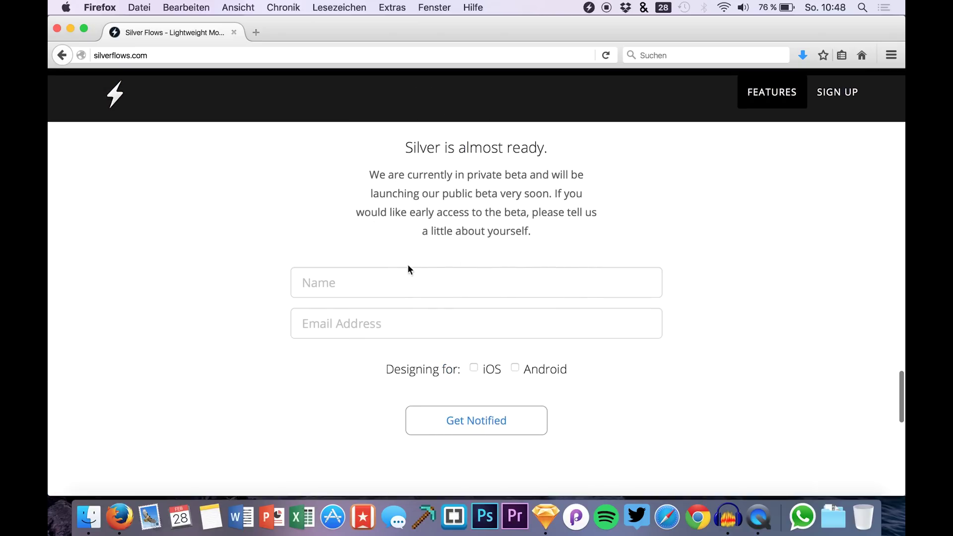
{"action": "scroll", "coordinate": [390, 312], "scroll_direction": "up", "scroll_amount": 20}
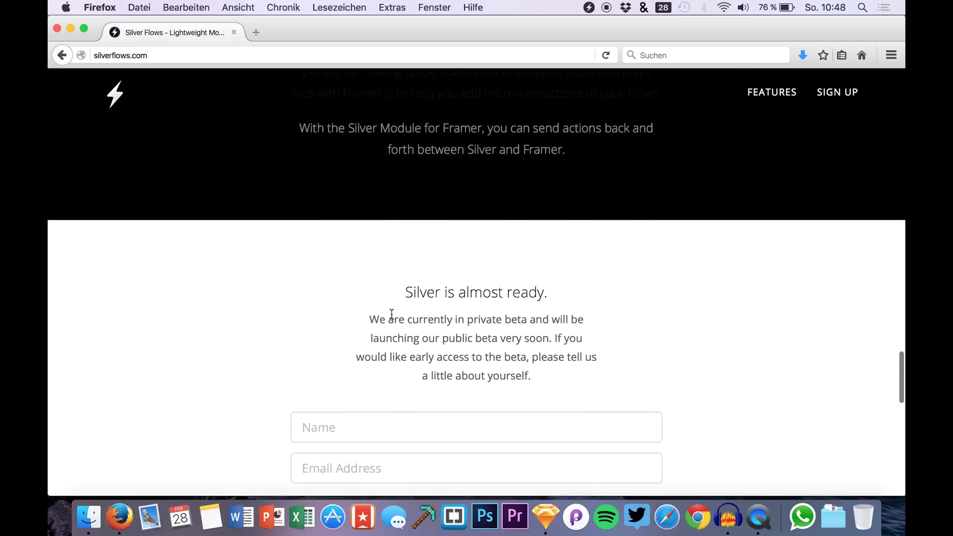
{"action": "scroll", "coordinate": [551, 289], "scroll_direction": "down", "scroll_amount": 5}
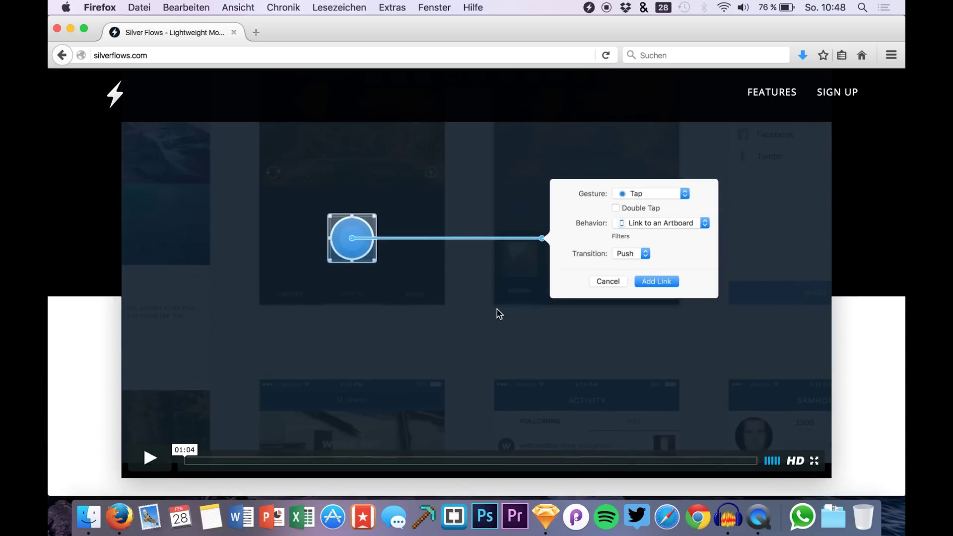
{"action": "scroll", "coordinate": [179, 216], "scroll_direction": "down", "scroll_amount": 15}
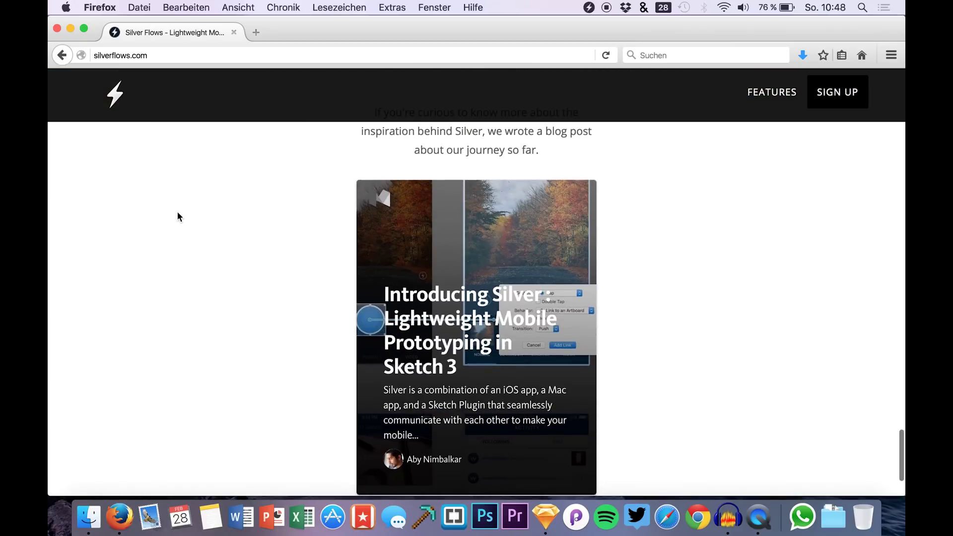
{"action": "scroll", "coordinate": [215, 351], "scroll_direction": "up", "scroll_amount": 10}
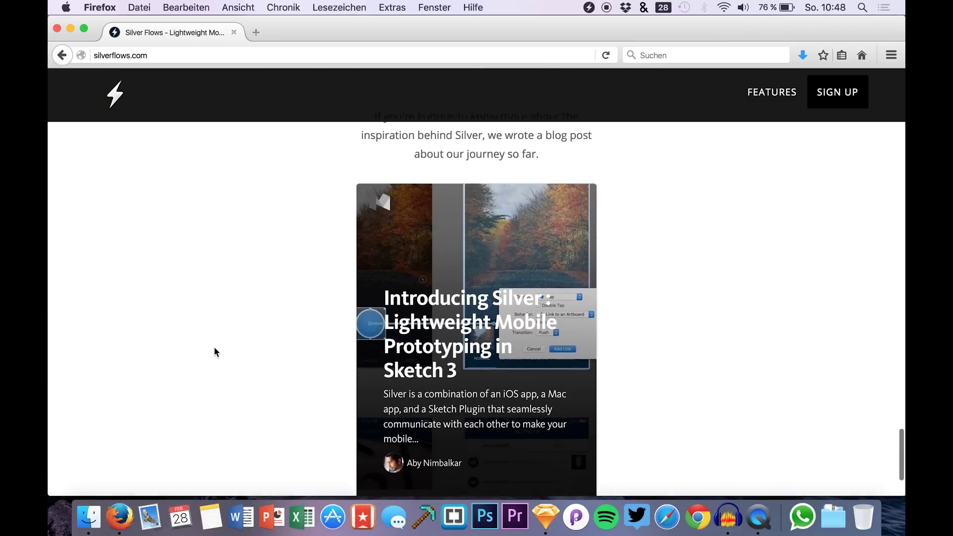
{"action": "left_click", "coordinate": [546, 524]}
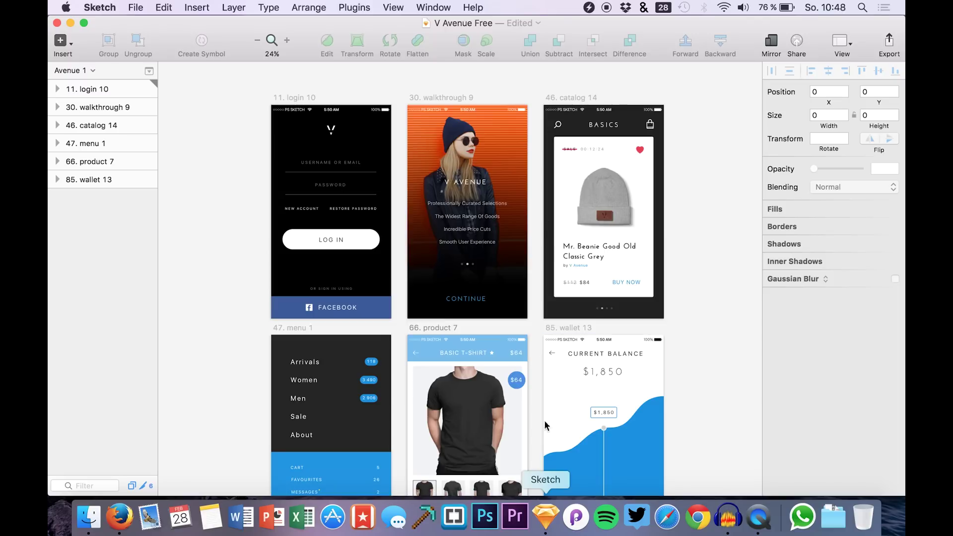
Check the connected Sketch Mirror preview devices and glance at the installed plugins.
{"action": "left_click", "coordinate": [590, 7]}
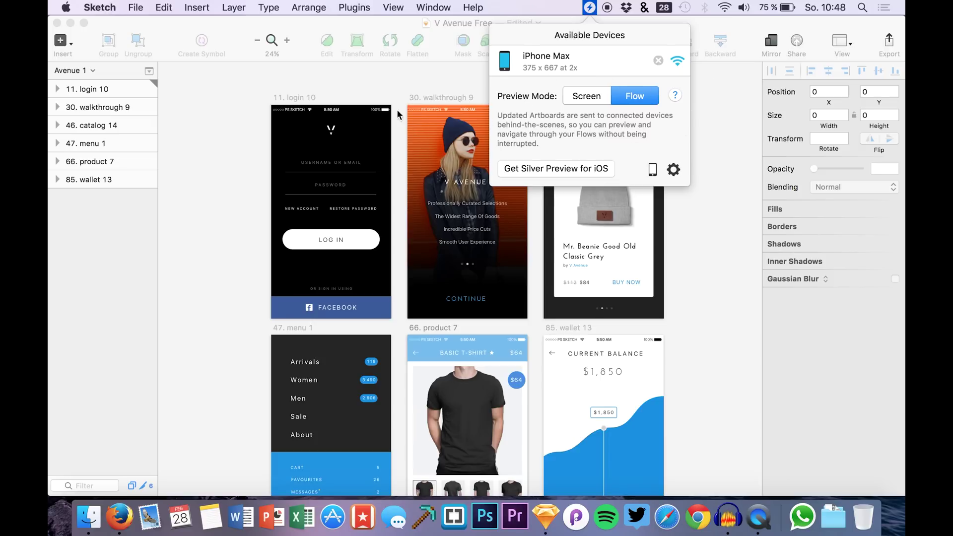
{"action": "left_click", "coordinate": [203, 126]}
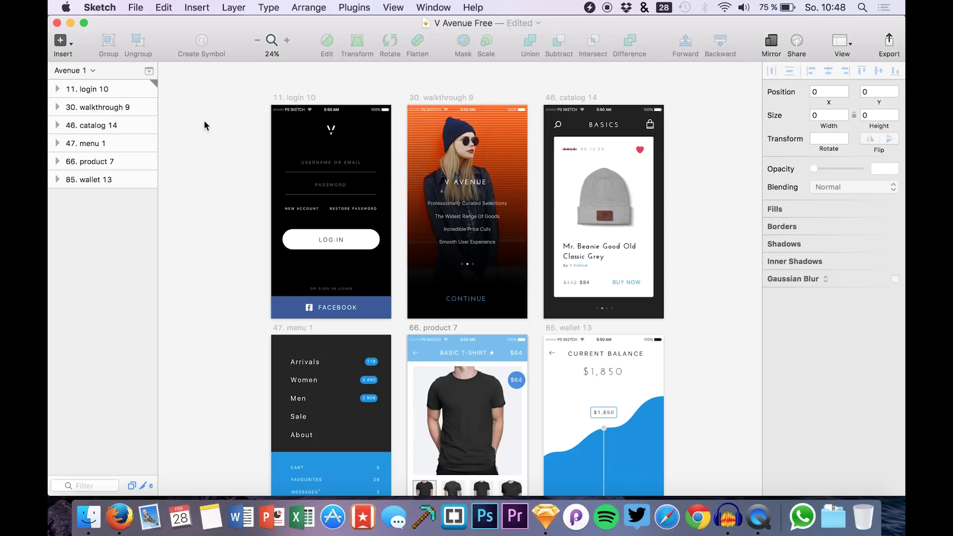
{"action": "scroll", "coordinate": [258, 141], "scroll_direction": "up", "scroll_amount": 3}
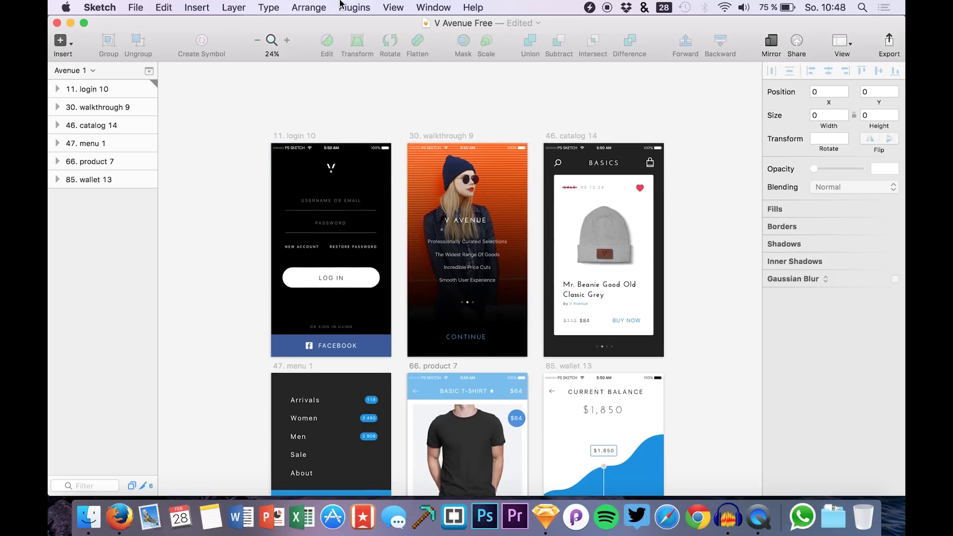
{"action": "left_click", "coordinate": [349, 7]}
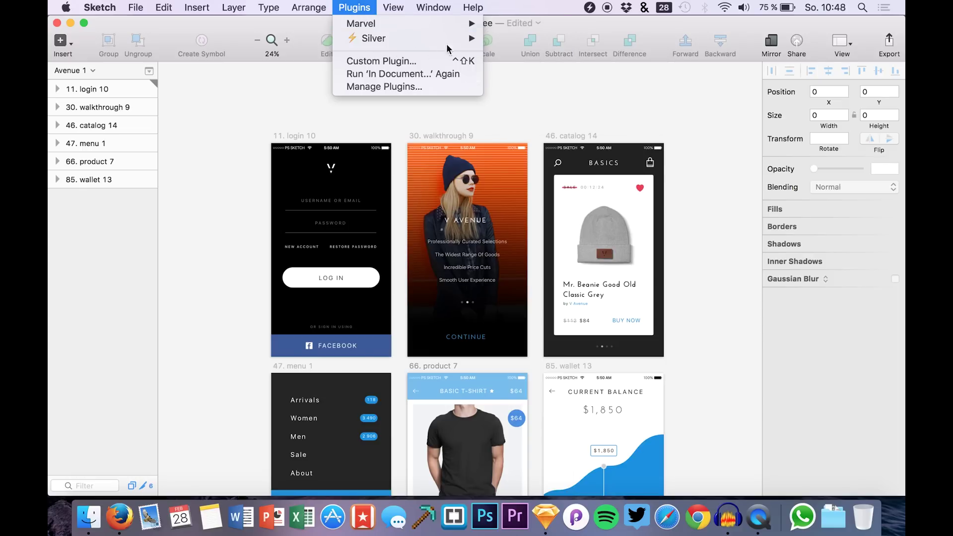
{"action": "left_click", "coordinate": [251, 185]}
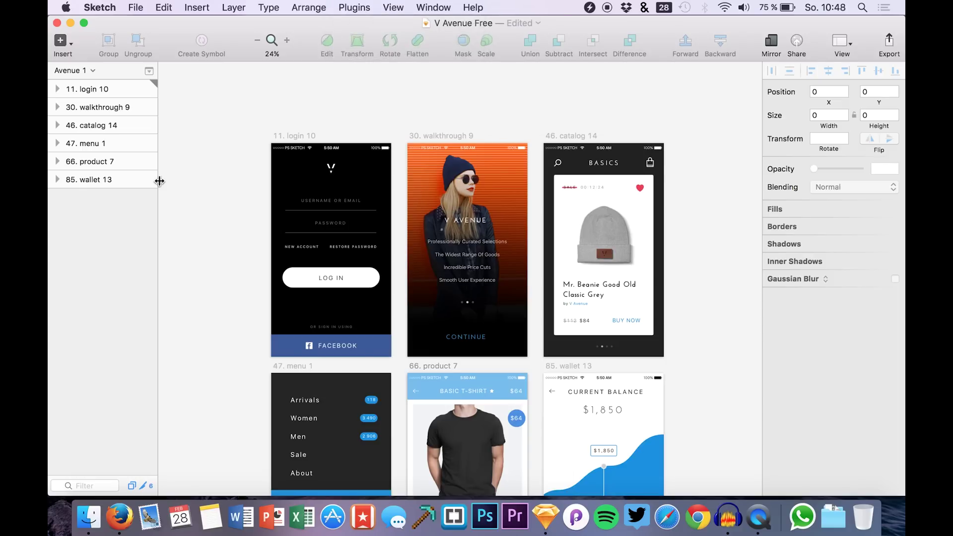
Select the LOG IN button on the login 10 artboard.
{"action": "scroll", "coordinate": [268, 268], "scroll_direction": "down", "scroll_amount": 5}
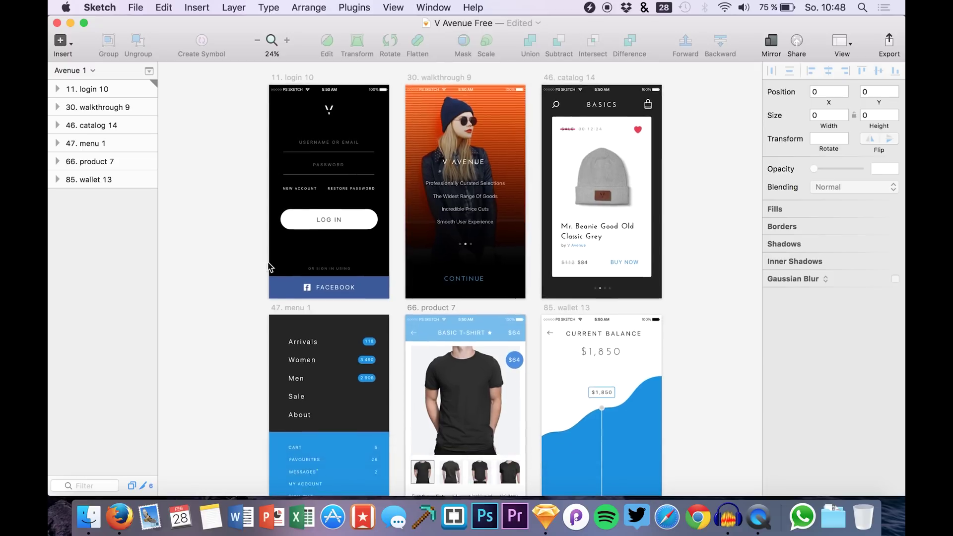
{"action": "scroll", "coordinate": [282, 206], "scroll_direction": "up", "scroll_amount": 3}
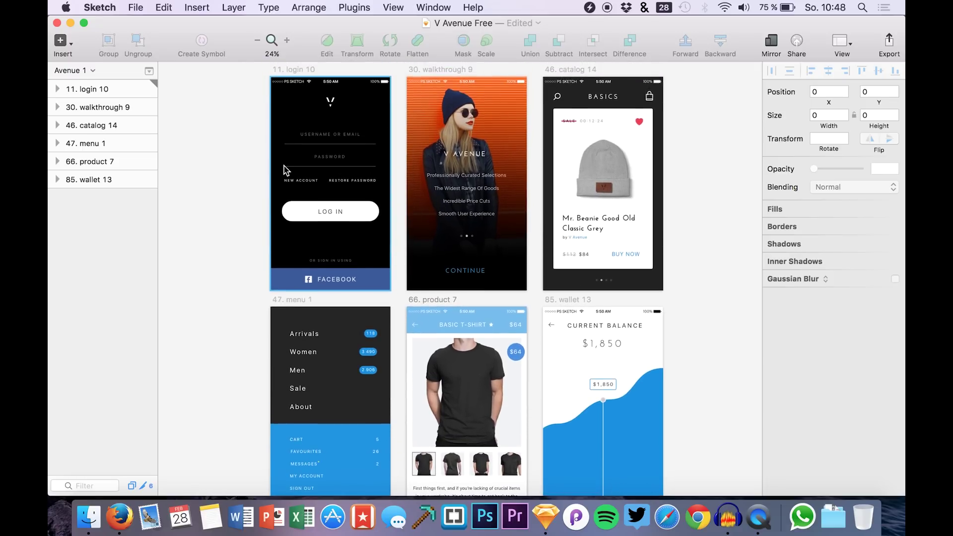
{"action": "scroll", "coordinate": [284, 170], "scroll_direction": "up", "scroll_amount": 1}
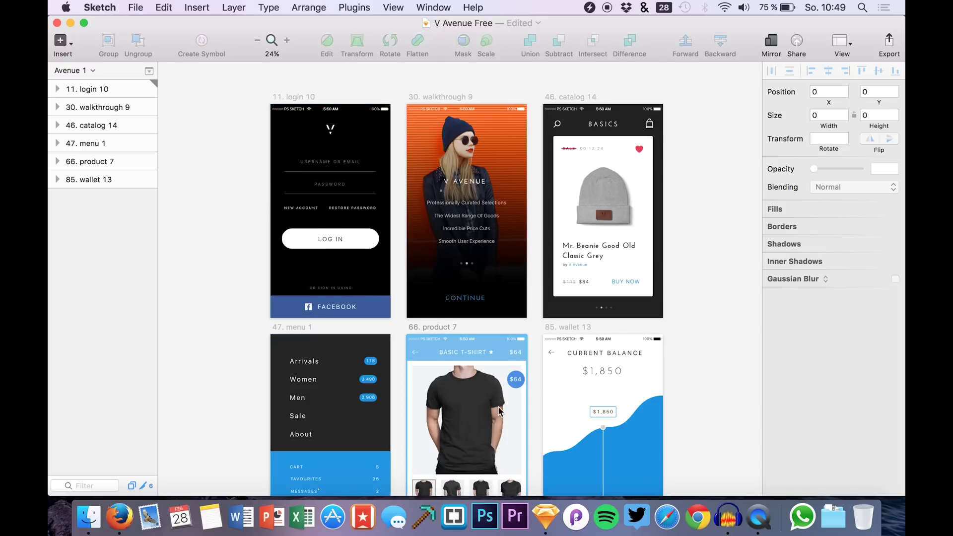
{"action": "scroll", "coordinate": [446, 347], "scroll_direction": "down", "scroll_amount": 2}
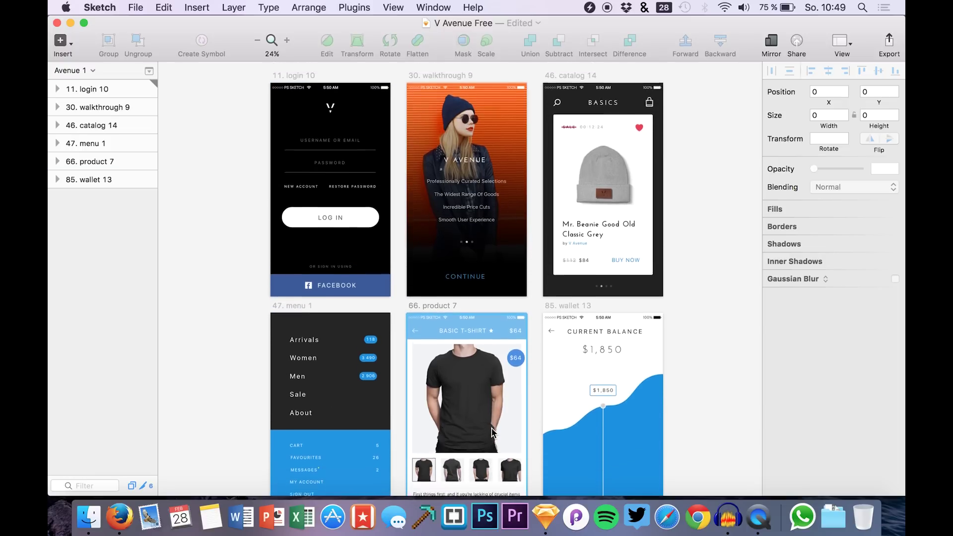
{"action": "scroll", "coordinate": [491, 427], "scroll_direction": "up", "scroll_amount": 2}
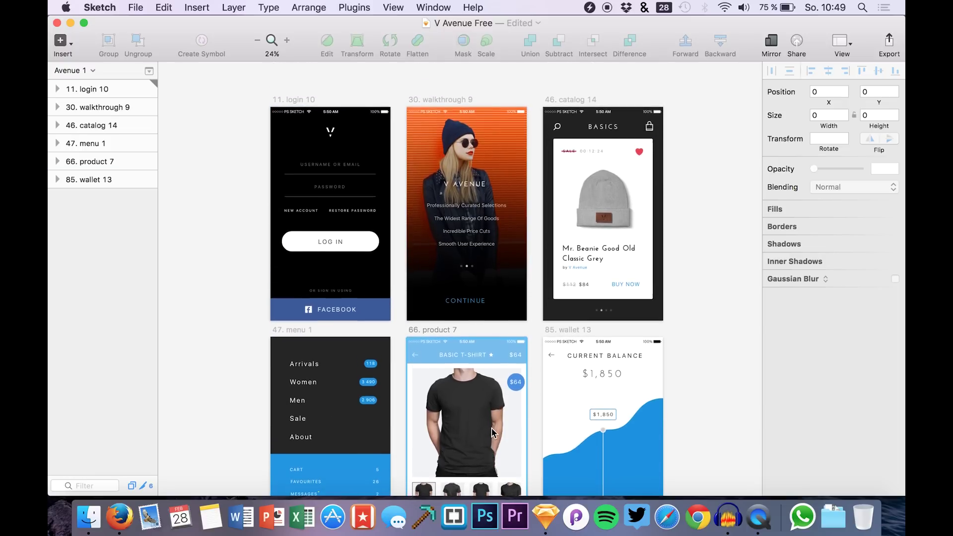
{"action": "left_click", "coordinate": [316, 245]}
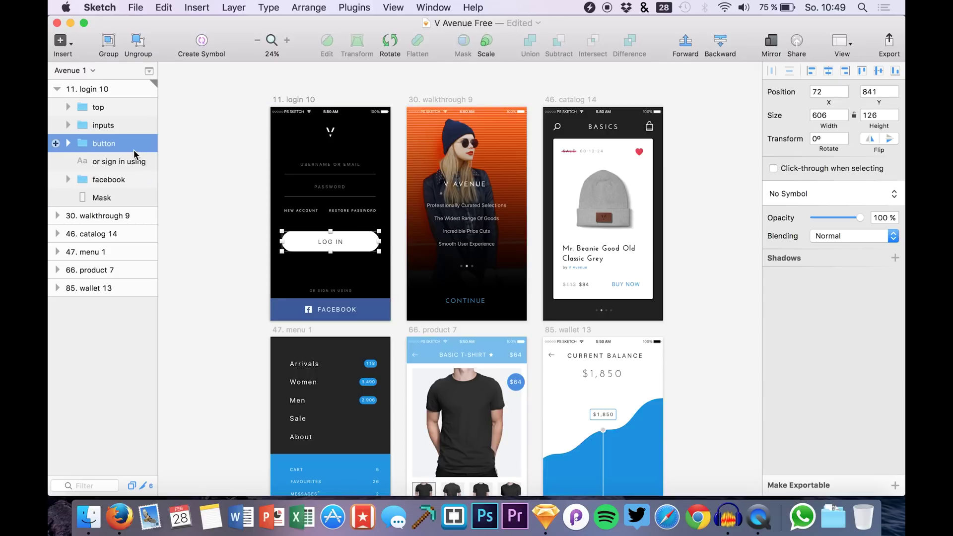
Browse the Plugins menu and close it without running anything.
{"action": "left_click", "coordinate": [353, 7]}
{"action": "mouse_move", "coordinate": [362, 37]}
{"action": "mouse_move", "coordinate": [535, 59]}
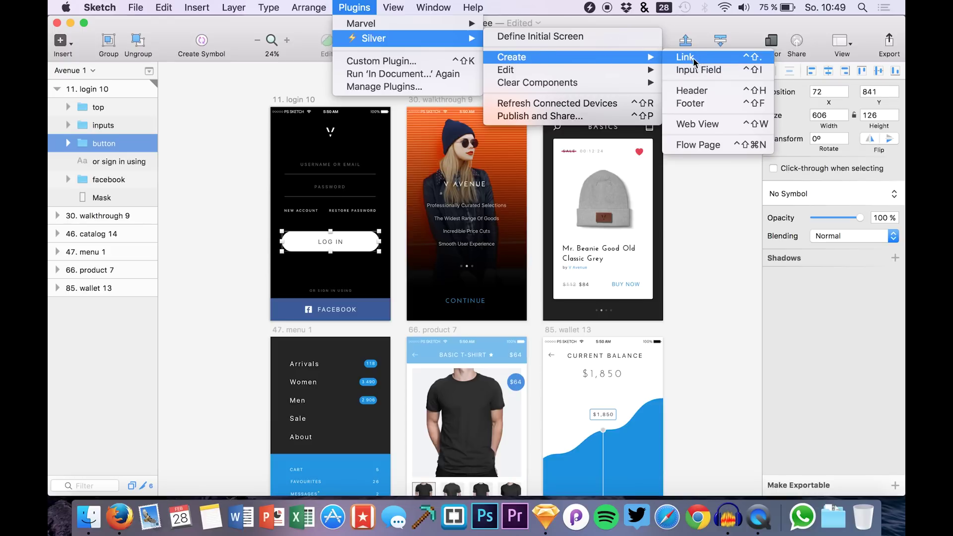
{"action": "left_click", "coordinate": [229, 98]}
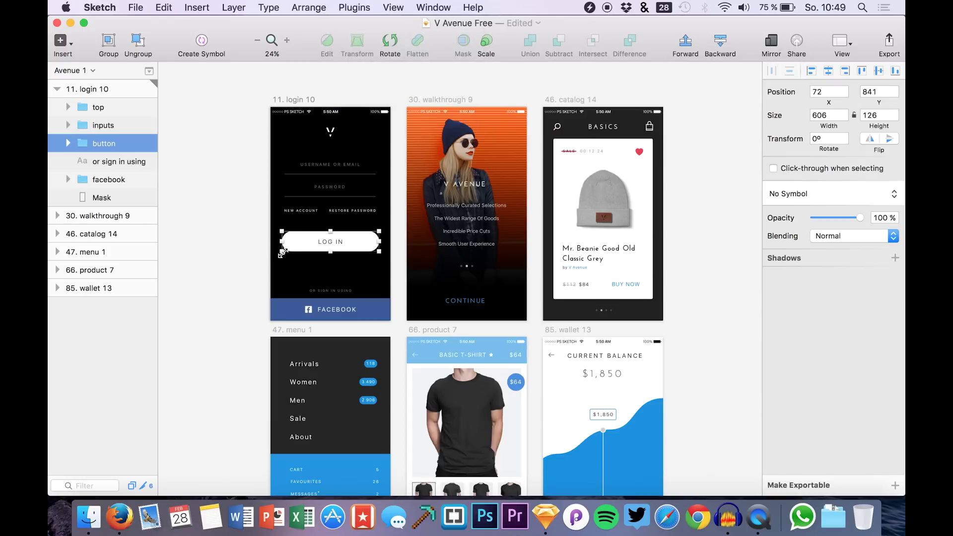
Link LOG IN to 30. walkthrough 9 with a Tap gesture and Push transition.
{"action": "key", "text": "c"}
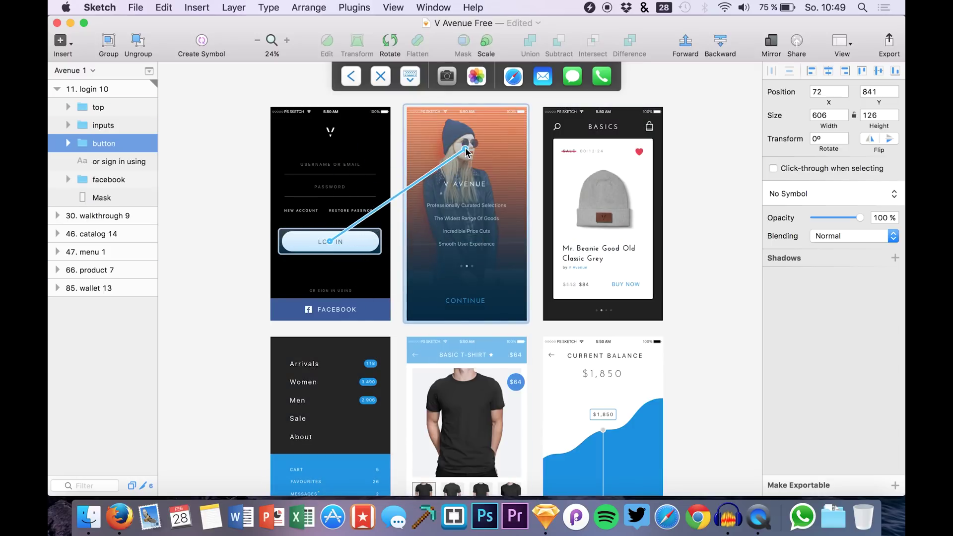
{"action": "left_click", "coordinate": [474, 184]}
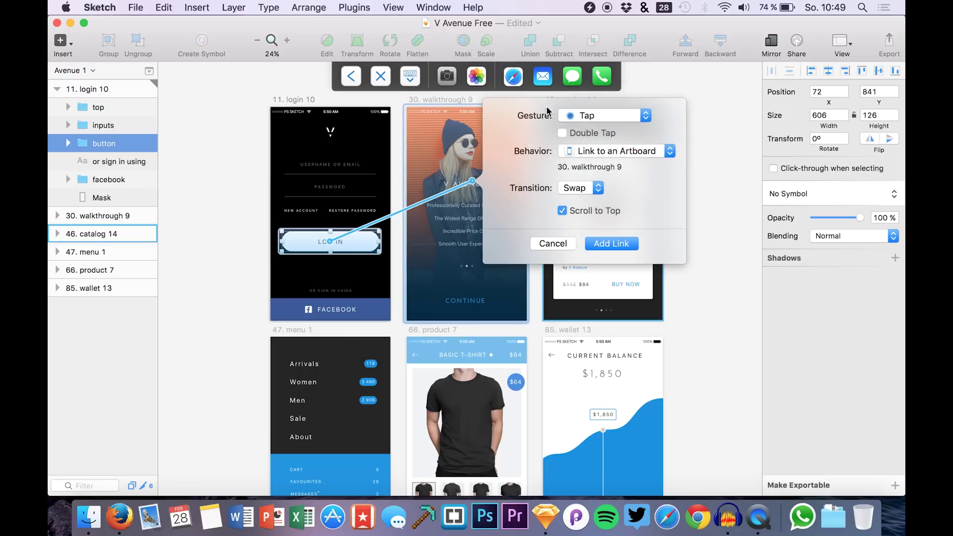
{"action": "left_click", "coordinate": [591, 117]}
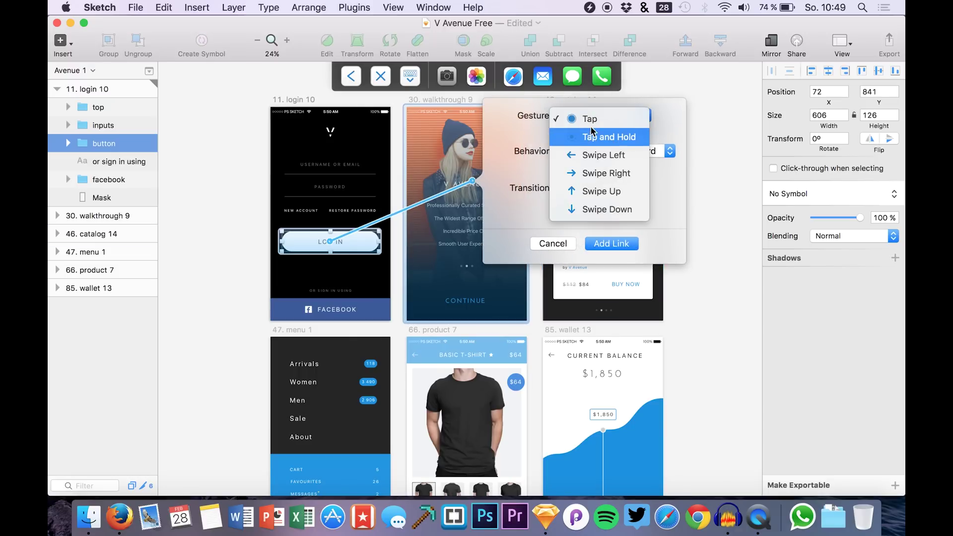
{"action": "left_click", "coordinate": [588, 119]}
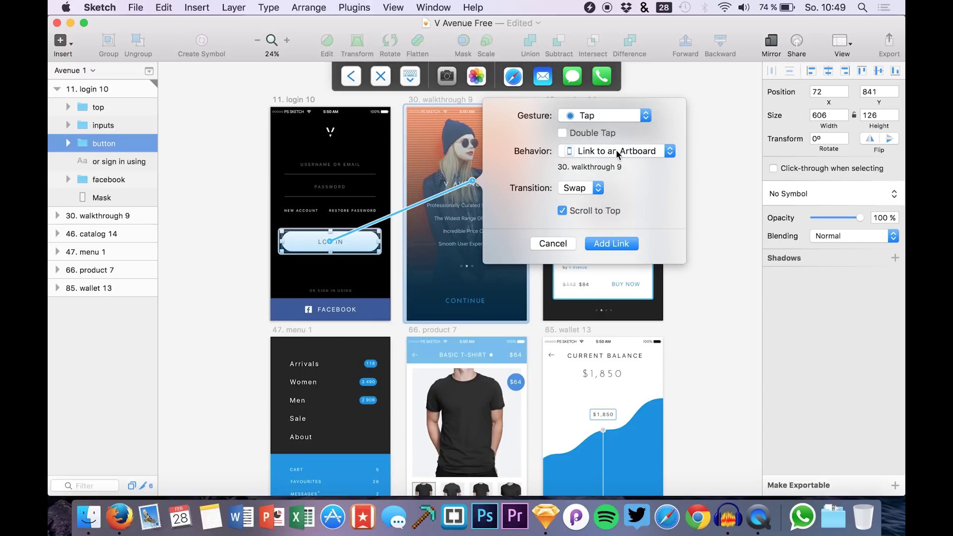
{"action": "left_click", "coordinate": [580, 191]}
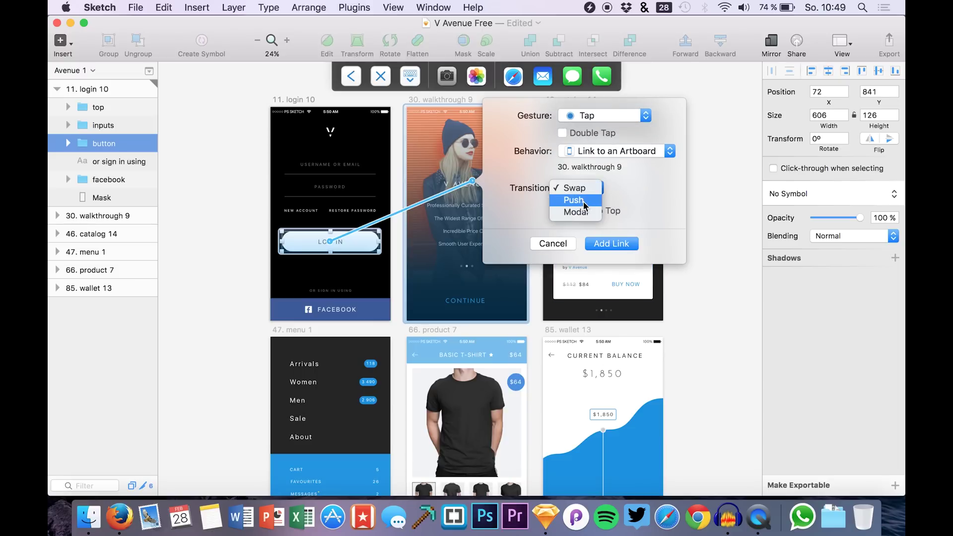
{"action": "left_click", "coordinate": [583, 199]}
Try the Modal transition, then switch back to Push and confirm the link.
{"action": "left_click", "coordinate": [581, 199]}
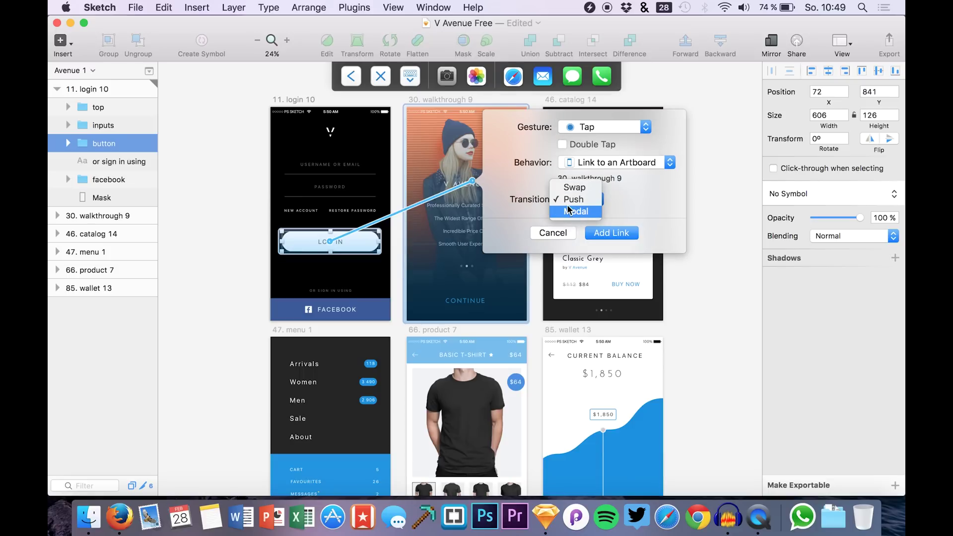
{"action": "left_click", "coordinate": [568, 211]}
{"action": "left_click", "coordinate": [574, 202]}
{"action": "left_click", "coordinate": [545, 174]}
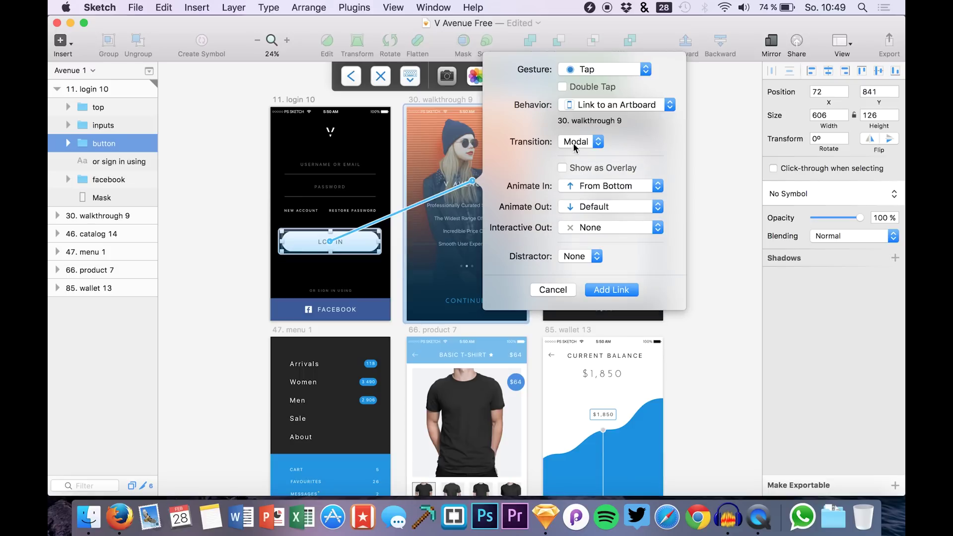
{"action": "left_click", "coordinate": [576, 144]}
{"action": "left_click", "coordinate": [575, 125]}
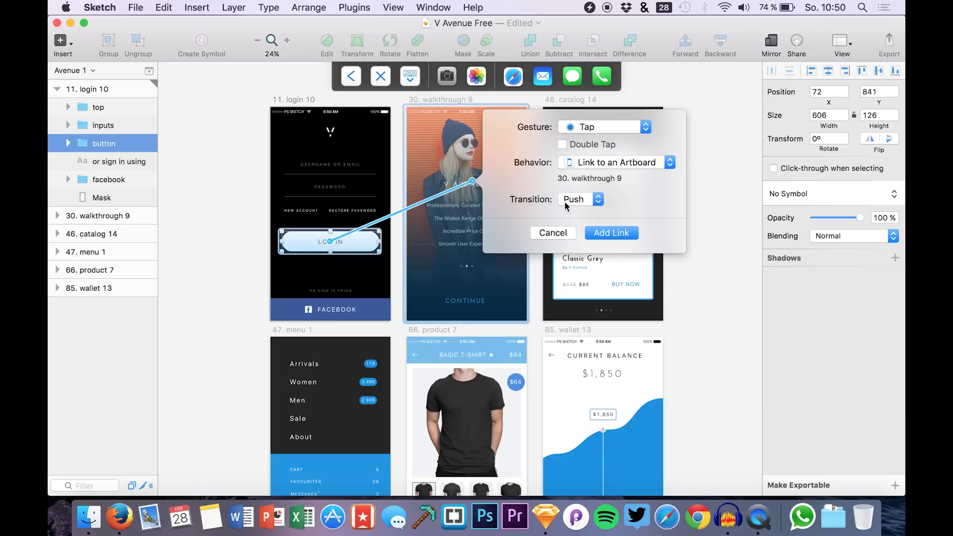
{"action": "left_click", "coordinate": [601, 233]}
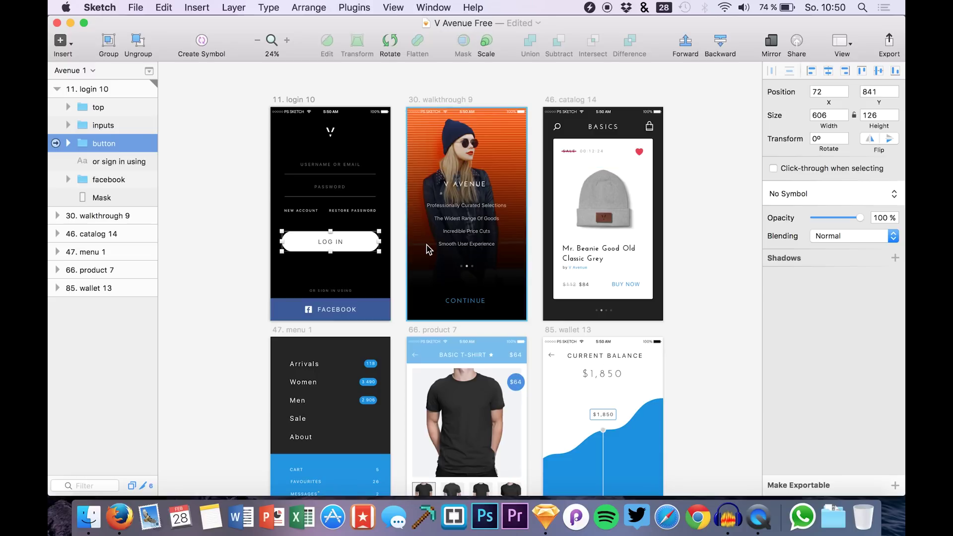
Draft a Tap link from walkthrough 9's CONTINUE button to 46. catalog 14.
{"action": "left_click", "coordinate": [462, 301]}
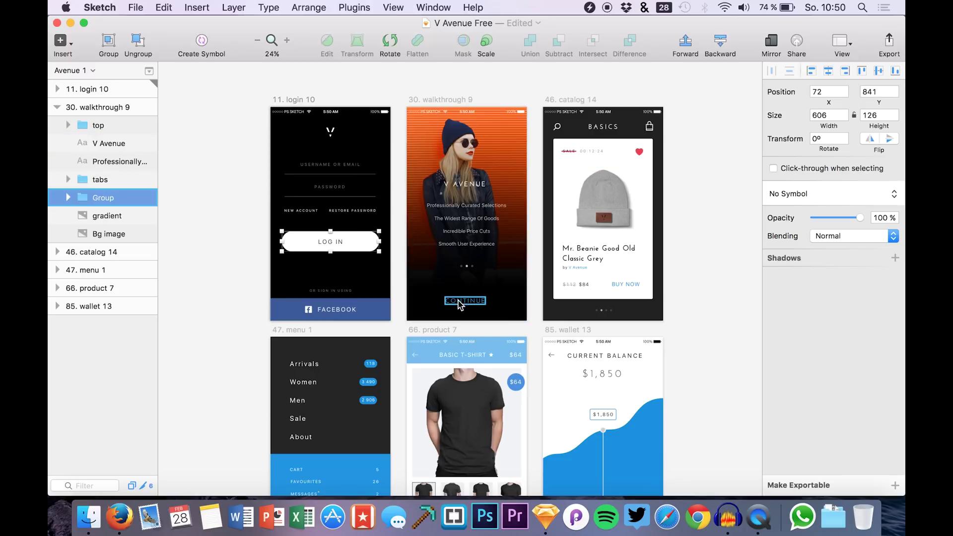
{"action": "key", "text": "c"}
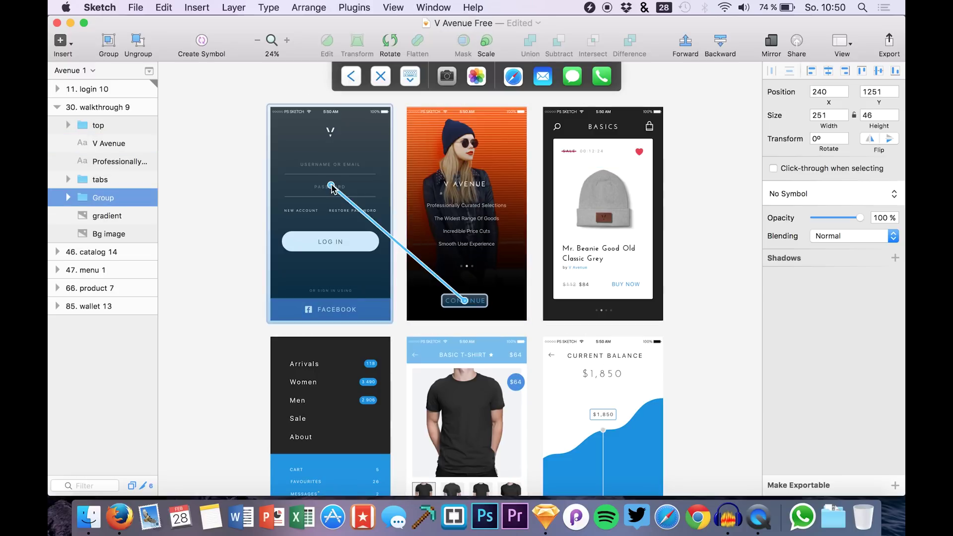
{"action": "scroll", "coordinate": [418, 349], "scroll_direction": "down", "scroll_amount": 2}
{"action": "scroll", "coordinate": [418, 349], "scroll_direction": "down", "scroll_amount": 4}
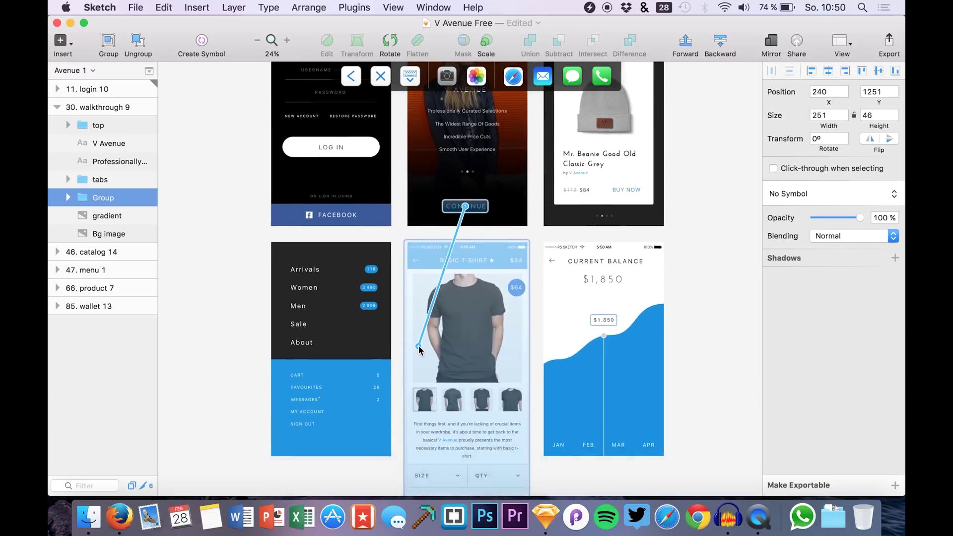
{"action": "scroll", "coordinate": [452, 355], "scroll_direction": "up", "scroll_amount": 5}
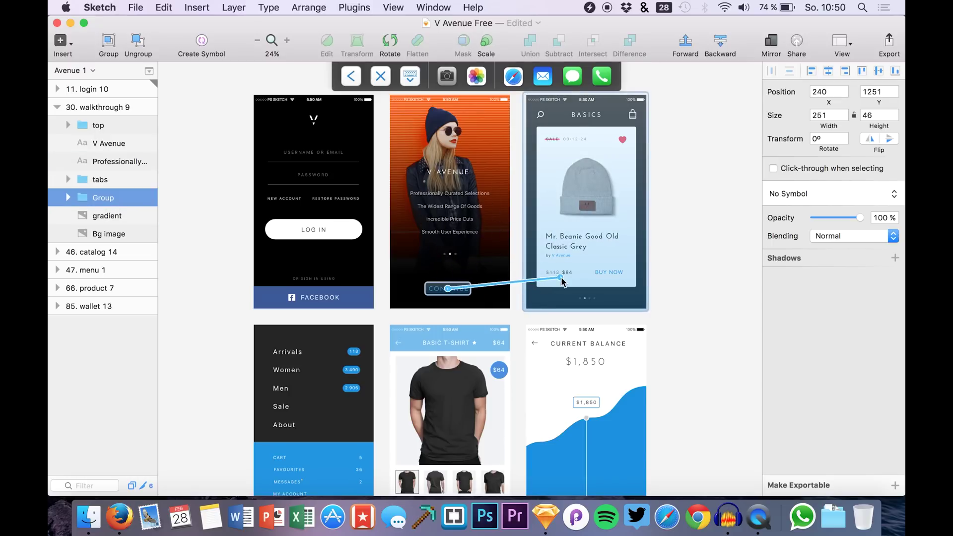
{"action": "left_click", "coordinate": [603, 232]}
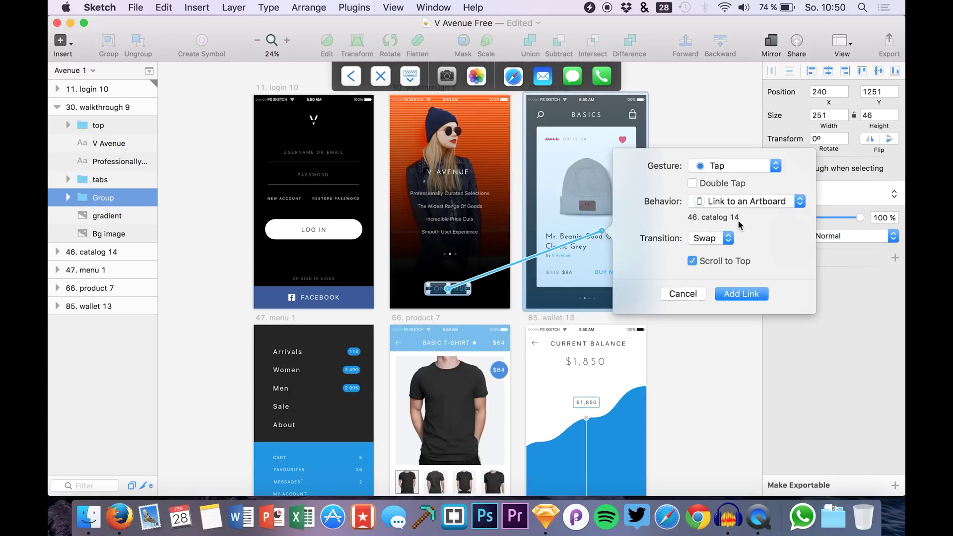
{"action": "left_click", "coordinate": [716, 239]}
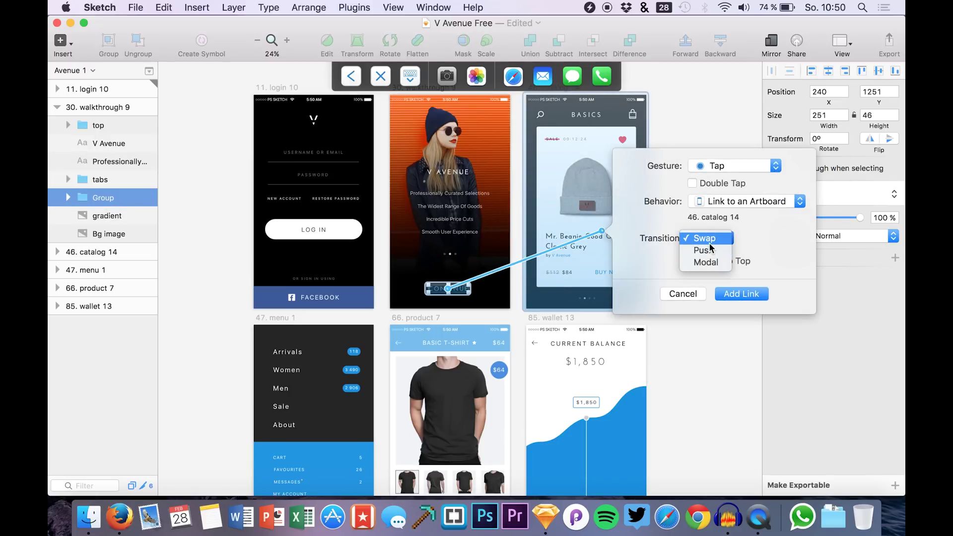
Add CONTINUE's Swap link to catalog 14, then link BUY NOW to 66. product 7 with Push.
{"action": "left_click", "coordinate": [708, 239]}
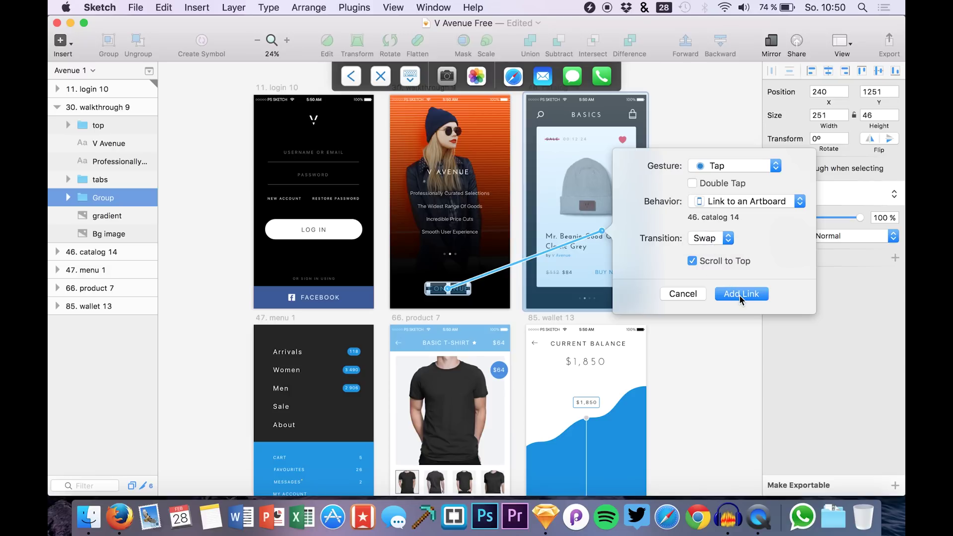
{"action": "left_click", "coordinate": [740, 293]}
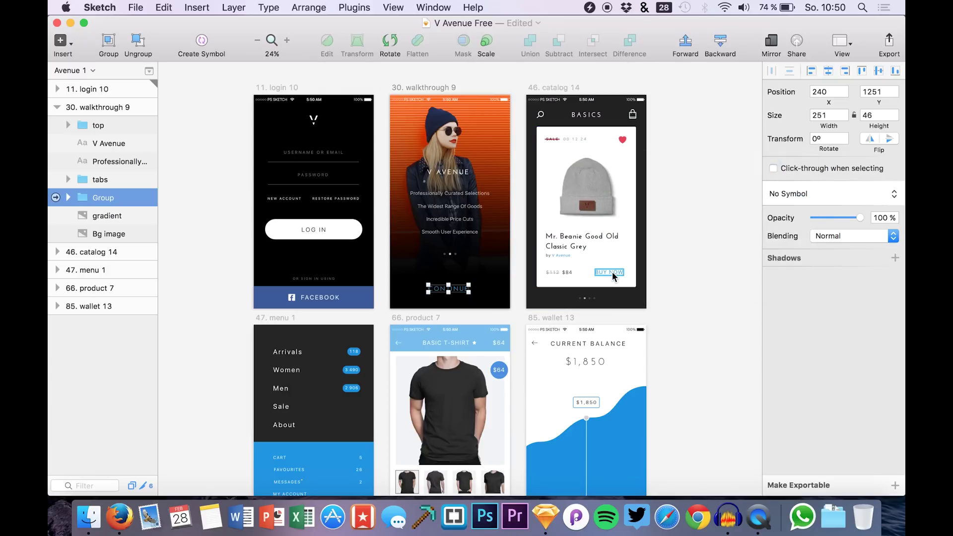
{"action": "left_click", "coordinate": [605, 276]}
{"action": "key", "text": "c"}
{"action": "scroll", "coordinate": [558, 268], "scroll_direction": "down", "scroll_amount": 5}
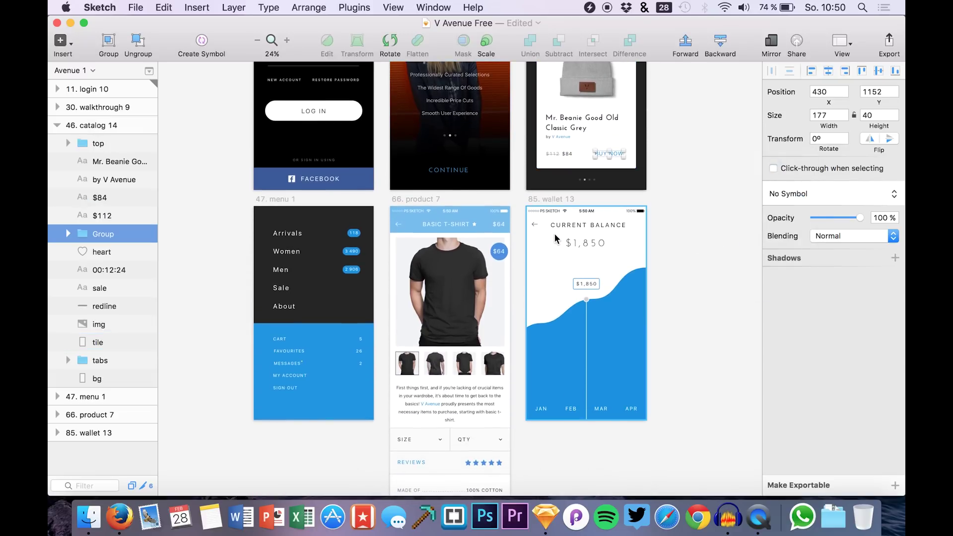
{"action": "scroll", "coordinate": [421, 349], "scroll_direction": "up", "scroll_amount": 1}
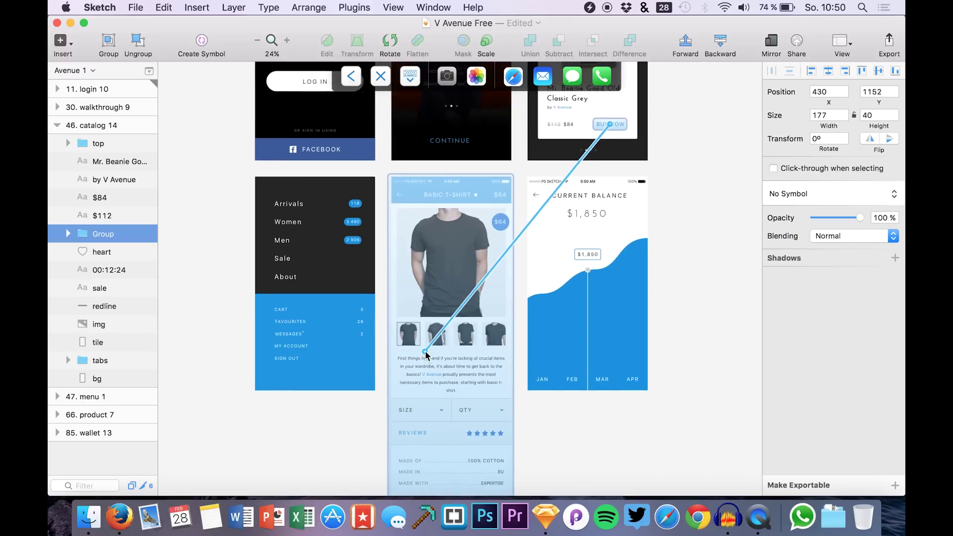
{"action": "left_click", "coordinate": [439, 421]}
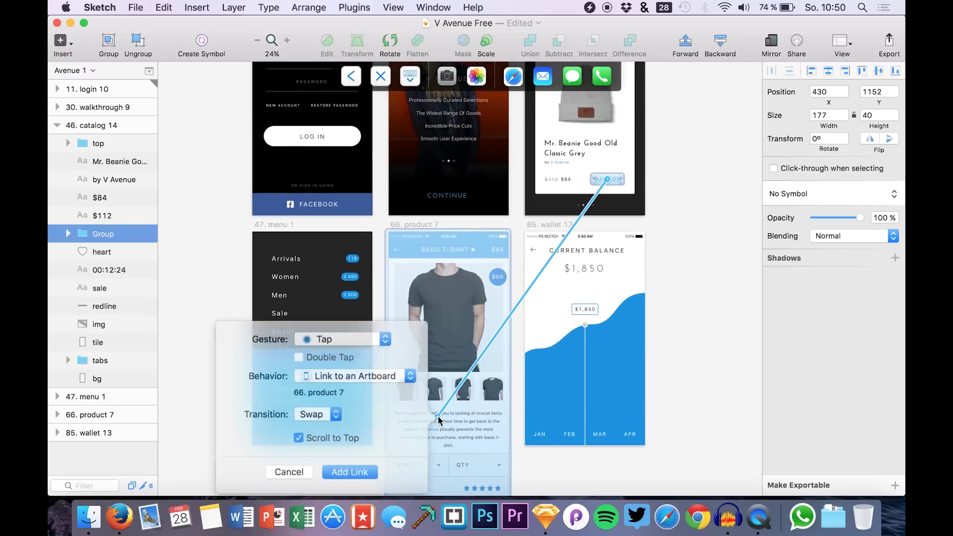
{"action": "left_click", "coordinate": [321, 414]}
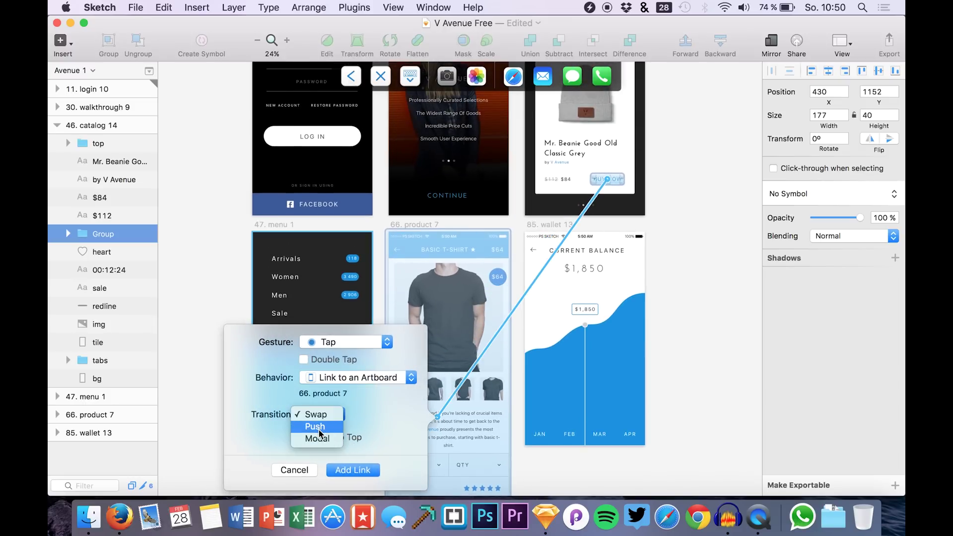
{"action": "left_click", "coordinate": [321, 429]}
{"action": "left_click", "coordinate": [347, 468]}
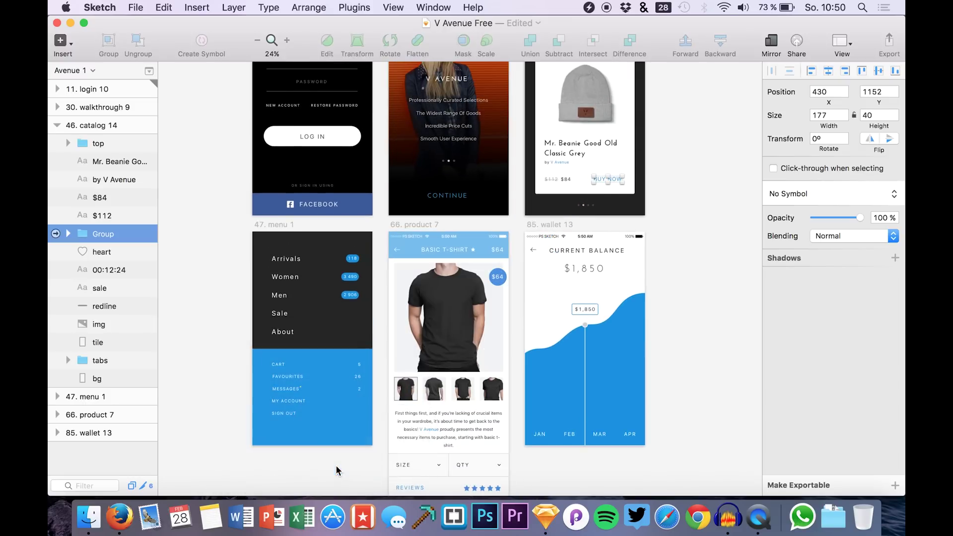
Nudge the 47. menu 1 content group left to X -70, leaving a white right strip.
{"action": "scroll", "coordinate": [372, 321], "scroll_direction": "down", "scroll_amount": 1}
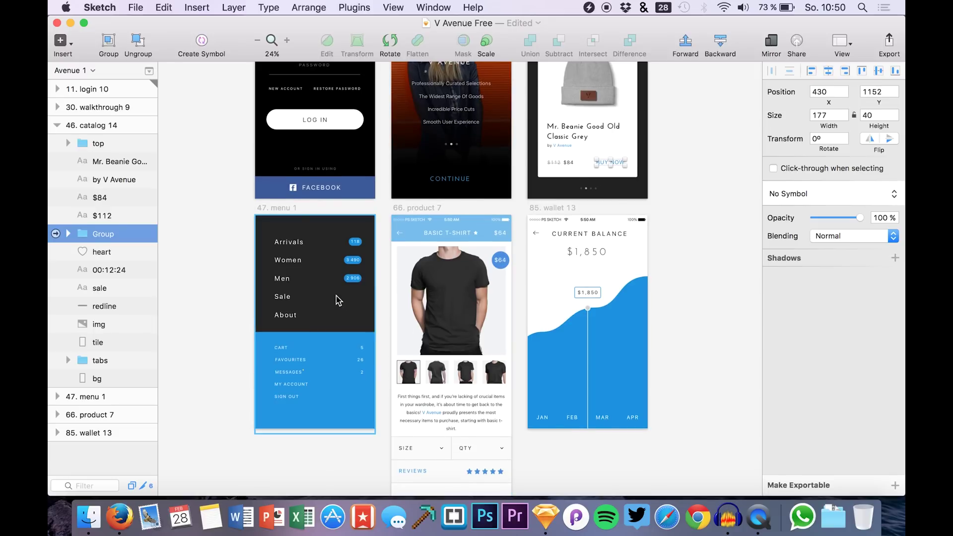
{"action": "left_click", "coordinate": [336, 312]}
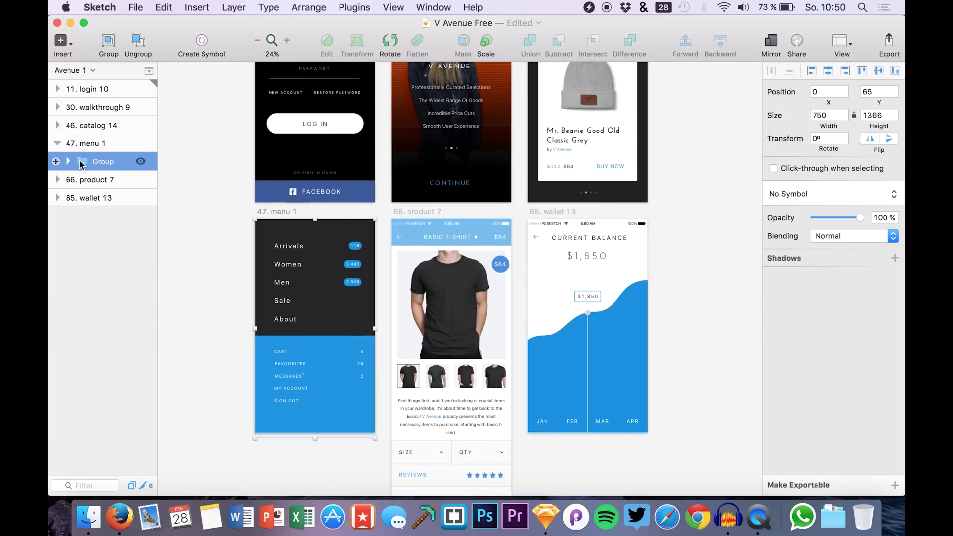
{"action": "key", "text": "shift+Left"}
{"action": "key", "text": "shift+Left"}
{"action": "key", "text": "shift+Left"}
{"action": "key", "text": "shift+Left"}
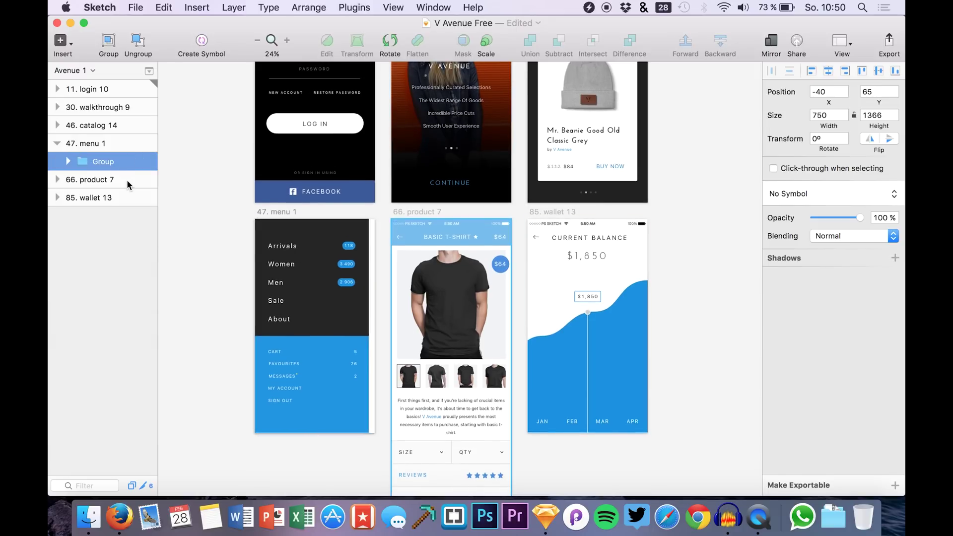
{"action": "key", "text": "shift+Left"}
{"action": "key", "text": "shift+Left"}
{"action": "key", "text": "shift+Left"}
{"action": "key", "text": "shift+Left"}
{"action": "key", "text": "shift+Left"}
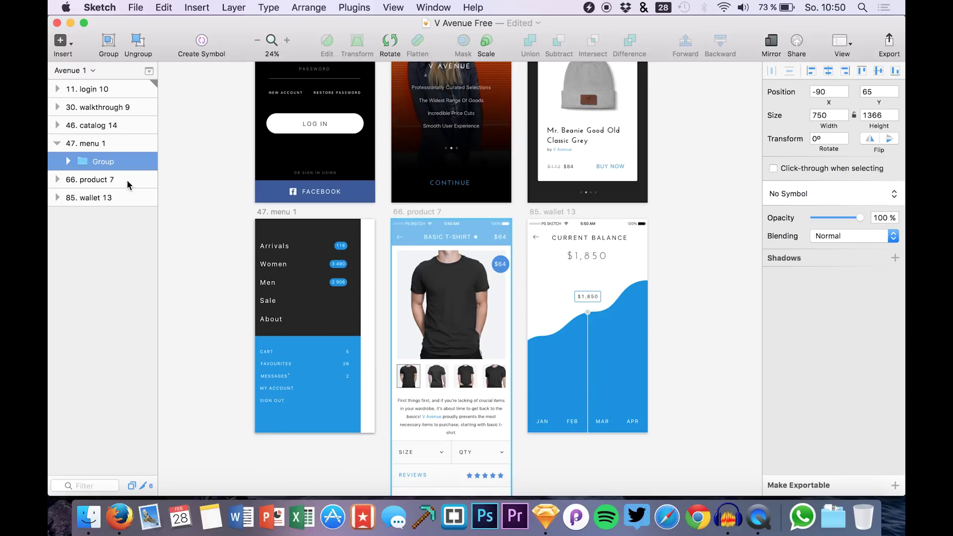
{"action": "key", "text": "shift+Right"}
{"action": "key", "text": "shift+Right"}
{"action": "key", "text": "shift+Left"}
{"action": "key", "text": "shift+Right"}
{"action": "key", "text": "shift+Left"}
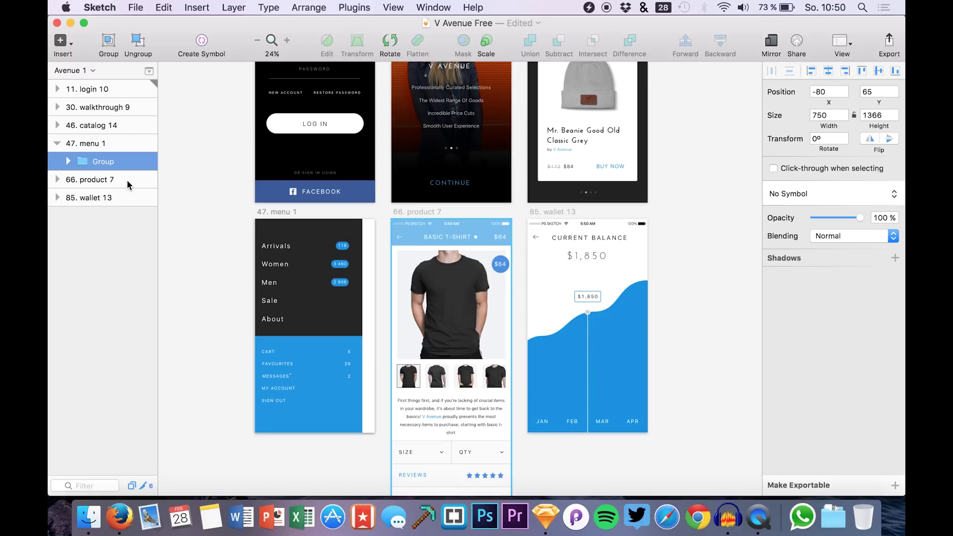
{"action": "key", "text": "shift+Right"}
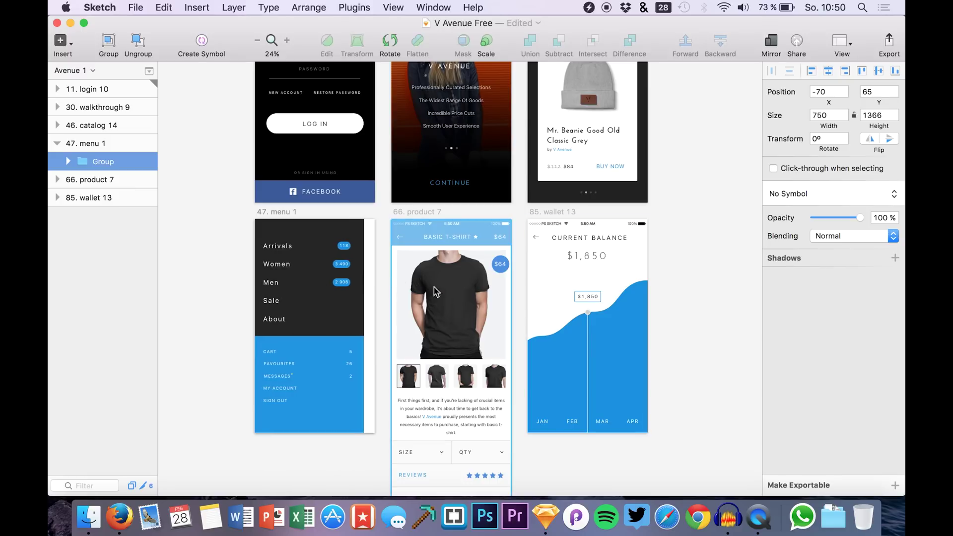
{"action": "scroll", "coordinate": [426, 268], "scroll_direction": "down", "scroll_amount": 1}
Select Group 3 holding the back arrow in product 7's header and start a link.
{"action": "left_click", "coordinate": [400, 236]}
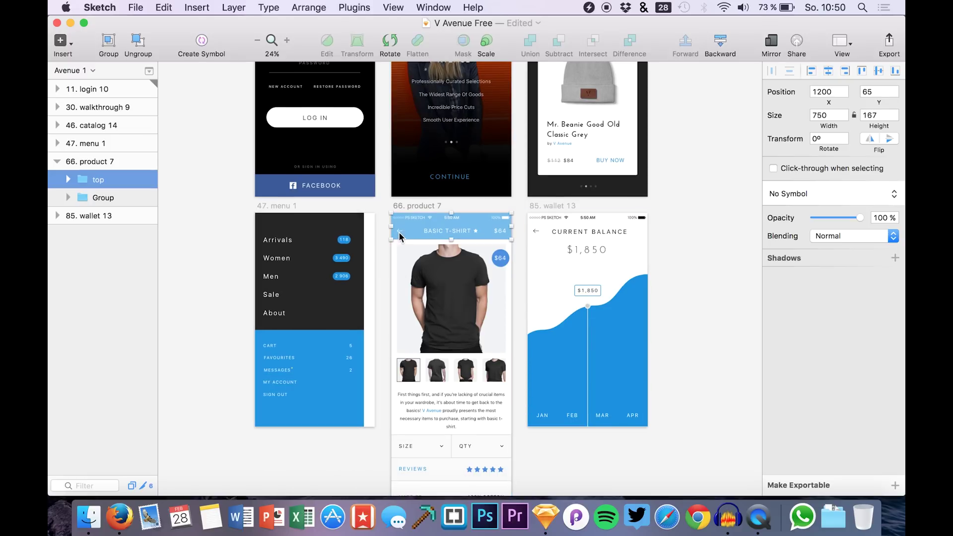
{"action": "double_click", "coordinate": [400, 237]}
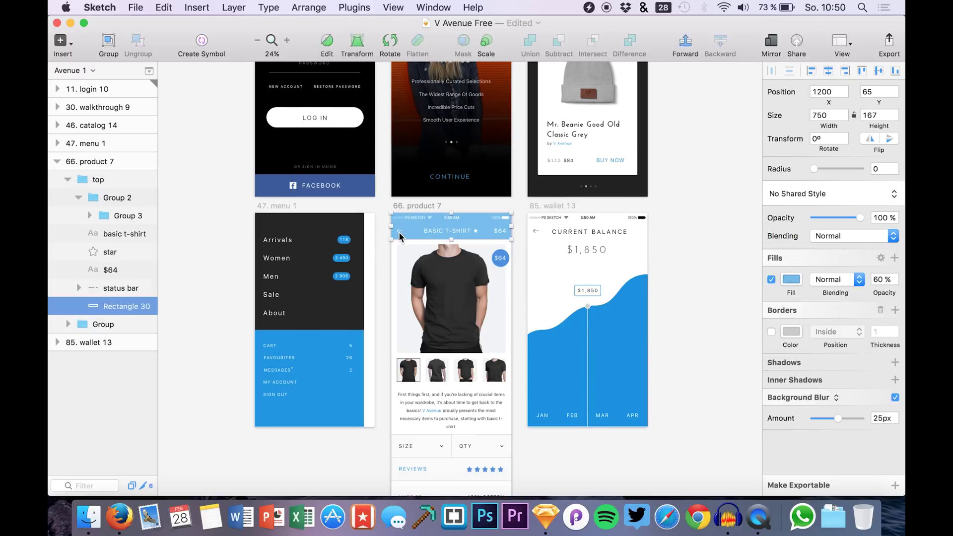
{"action": "left_click", "coordinate": [89, 216]}
{"action": "left_click", "coordinate": [124, 234]}
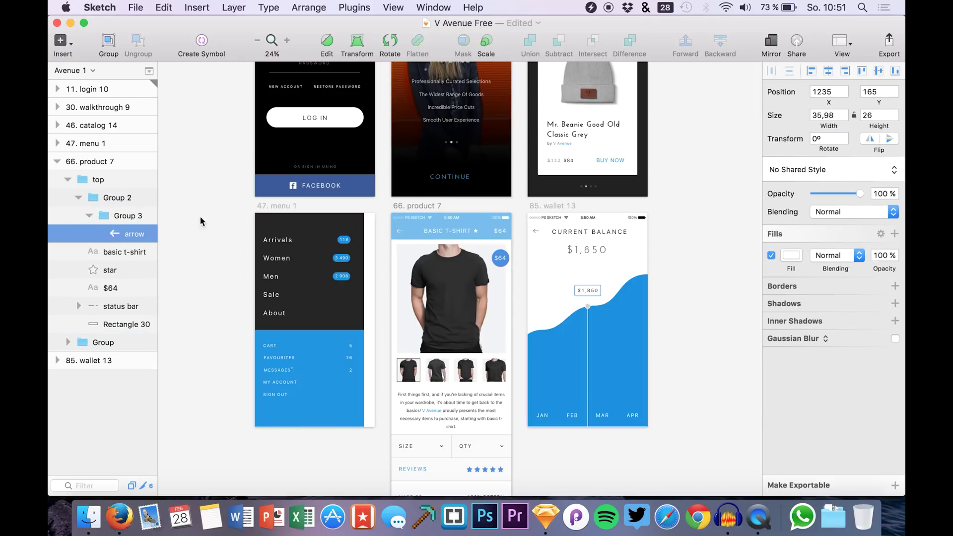
{"action": "left_click", "coordinate": [128, 216]}
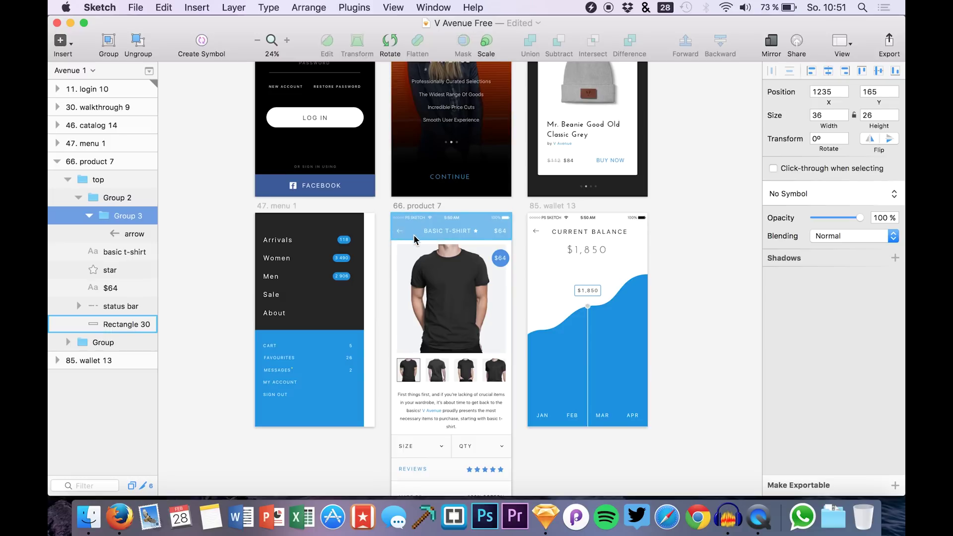
{"action": "key", "text": "w"}
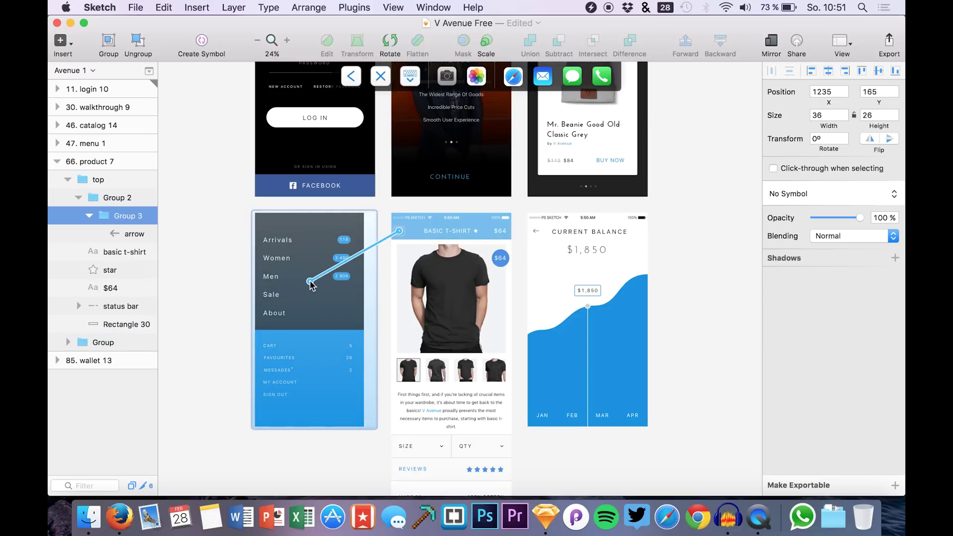
Link the back arrow to 47. menu 1 as a Modal from Left over a blurred white backdrop.
{"action": "left_click", "coordinate": [283, 300]}
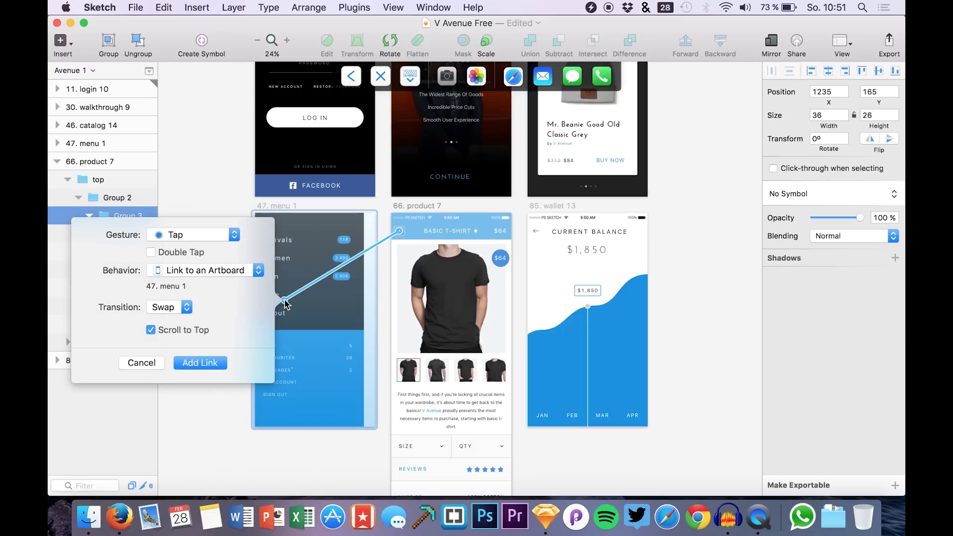
{"action": "left_click", "coordinate": [170, 308]}
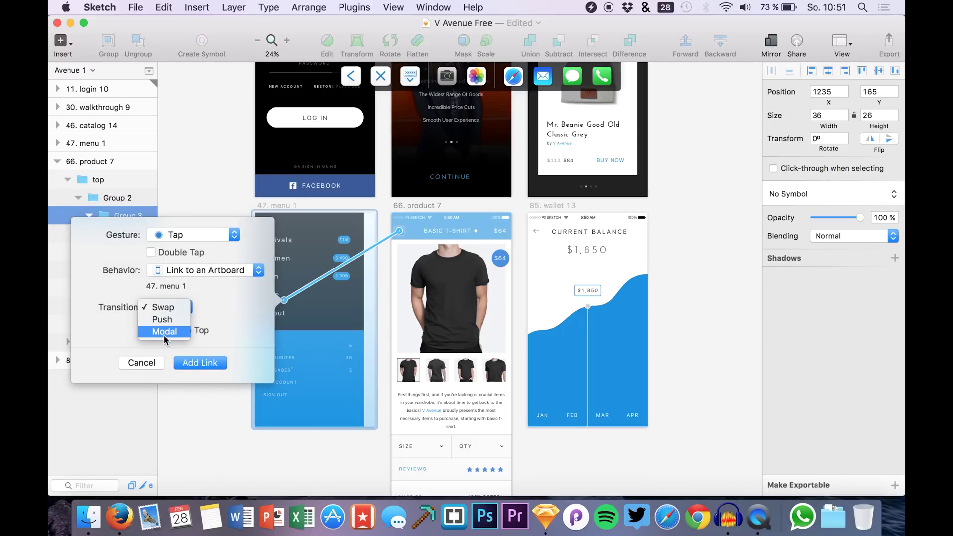
{"action": "left_click", "coordinate": [164, 333]}
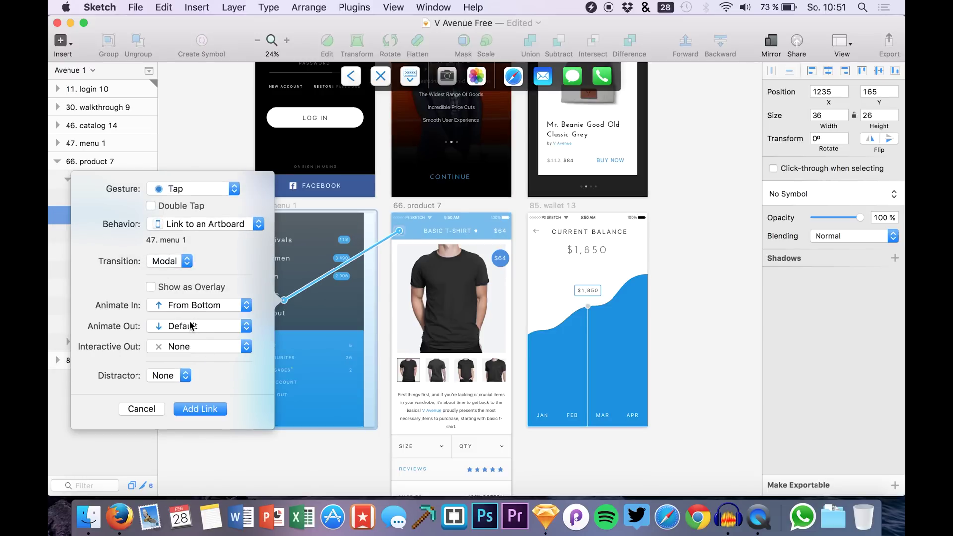
{"action": "left_click", "coordinate": [182, 308]}
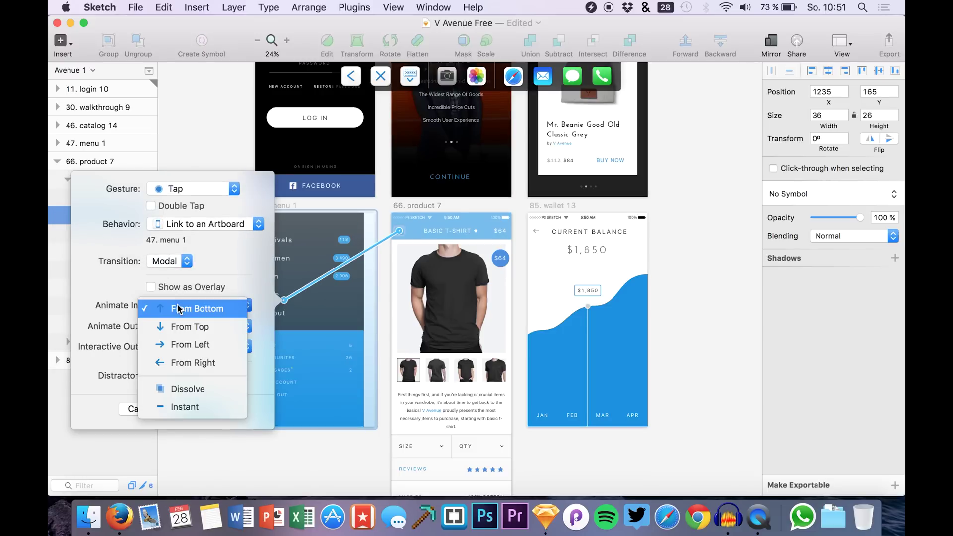
{"action": "left_click", "coordinate": [183, 345]}
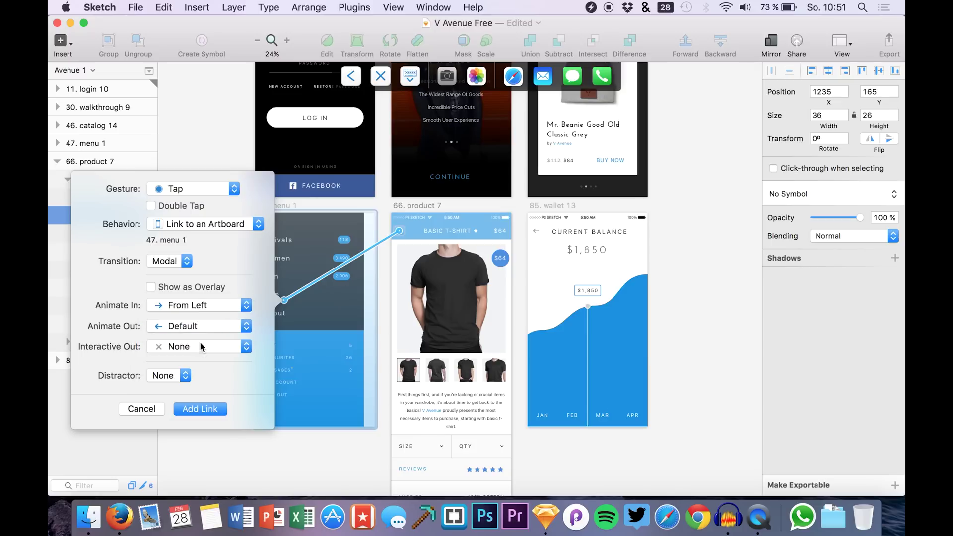
{"action": "left_click", "coordinate": [171, 376]}
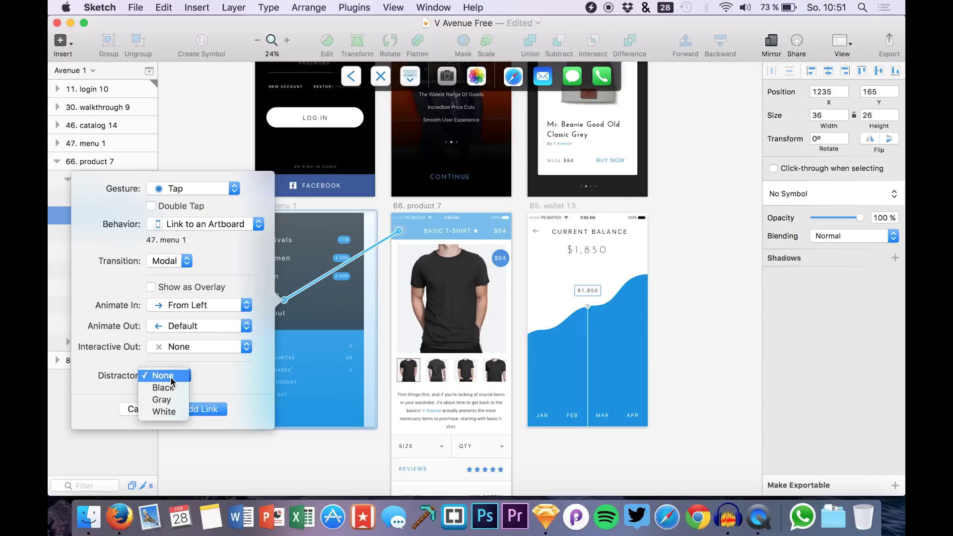
{"action": "left_click", "coordinate": [160, 412]}
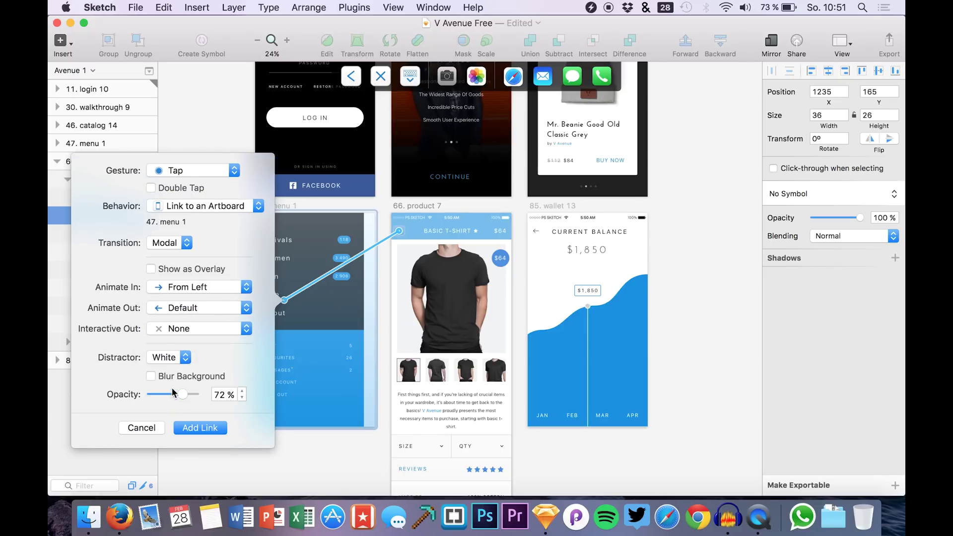
{"action": "left_click", "coordinate": [153, 377]}
{"action": "left_click", "coordinate": [201, 428]}
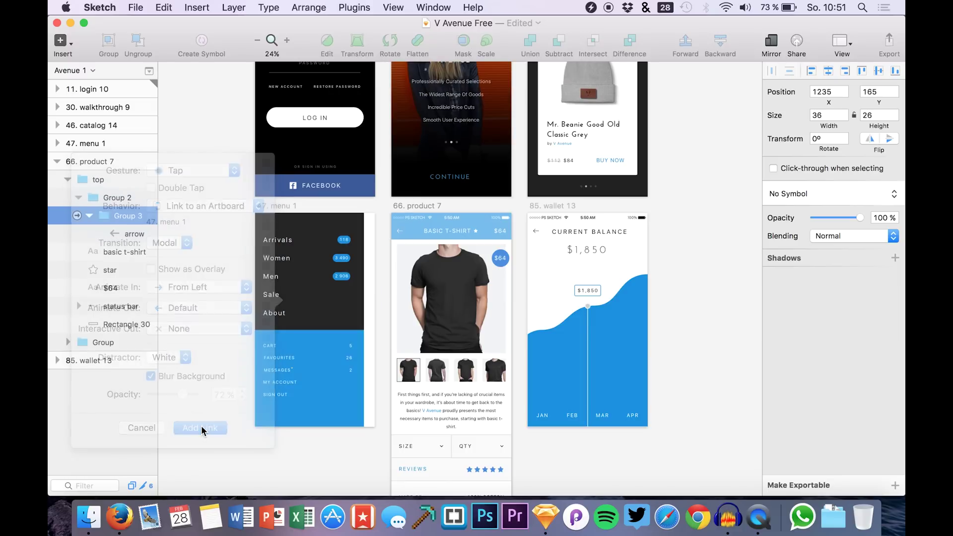
{"action": "left_click", "coordinate": [300, 261]}
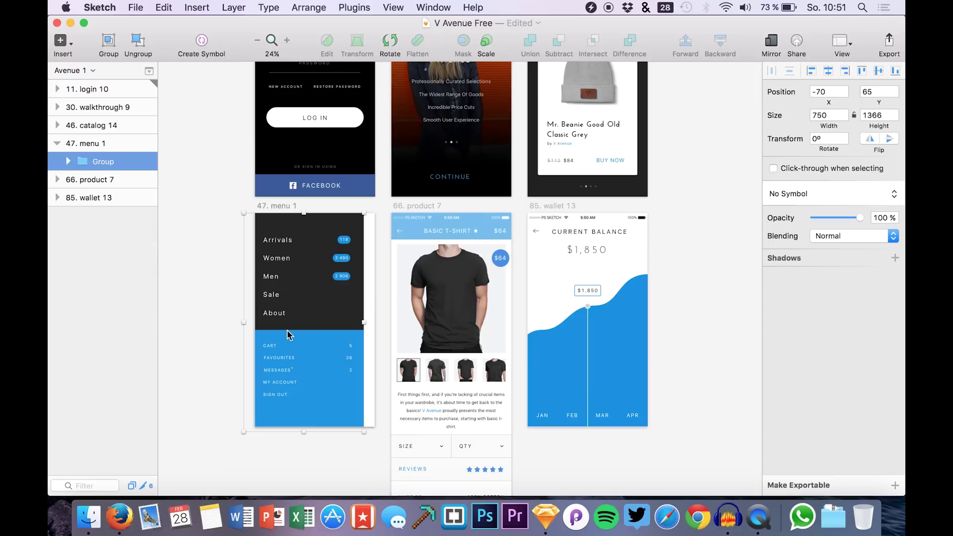
Give the menu 1 Group a Tap link with Dismiss a Modal as its target.
{"action": "key", "text": "c"}
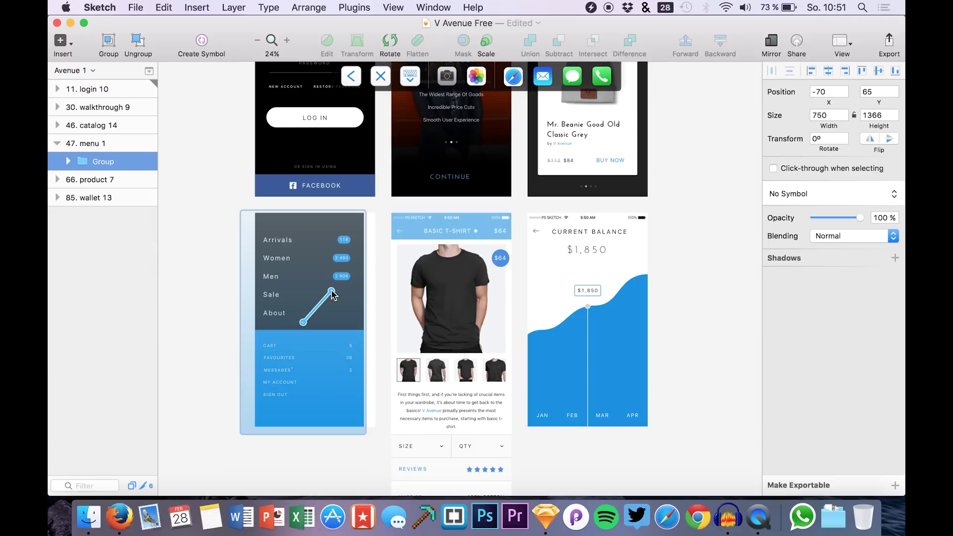
{"action": "left_click", "coordinate": [381, 78]}
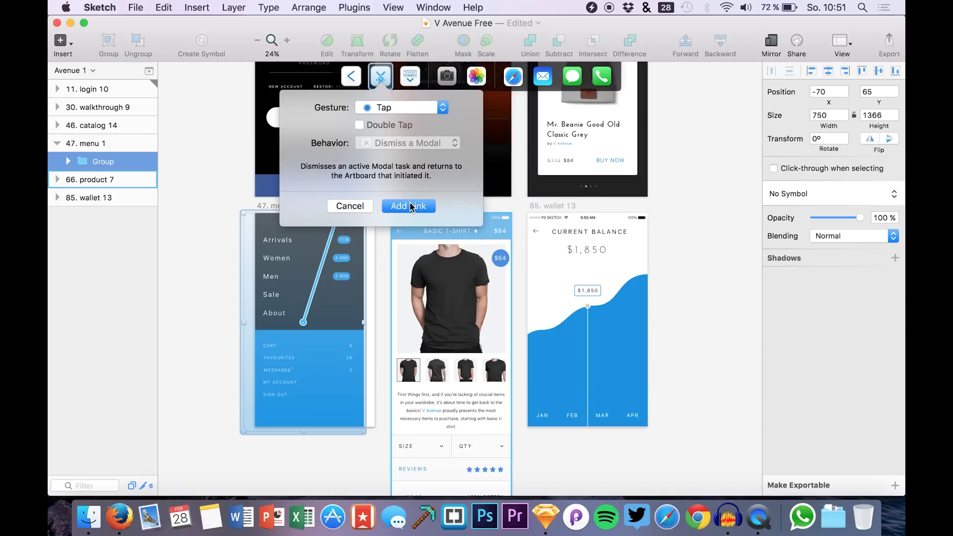
{"action": "left_click", "coordinate": [410, 206]}
{"action": "scroll", "coordinate": [426, 317], "scroll_direction": "right", "scroll_amount": 4}
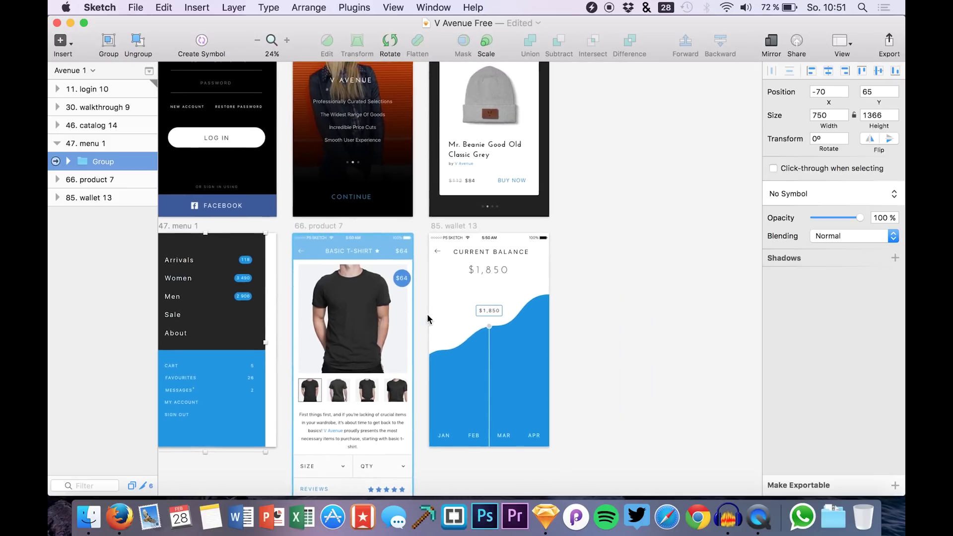
{"action": "scroll", "coordinate": [427, 318], "scroll_direction": "left", "scroll_amount": 4}
{"action": "scroll", "coordinate": [427, 318], "scroll_direction": "down", "scroll_amount": 2}
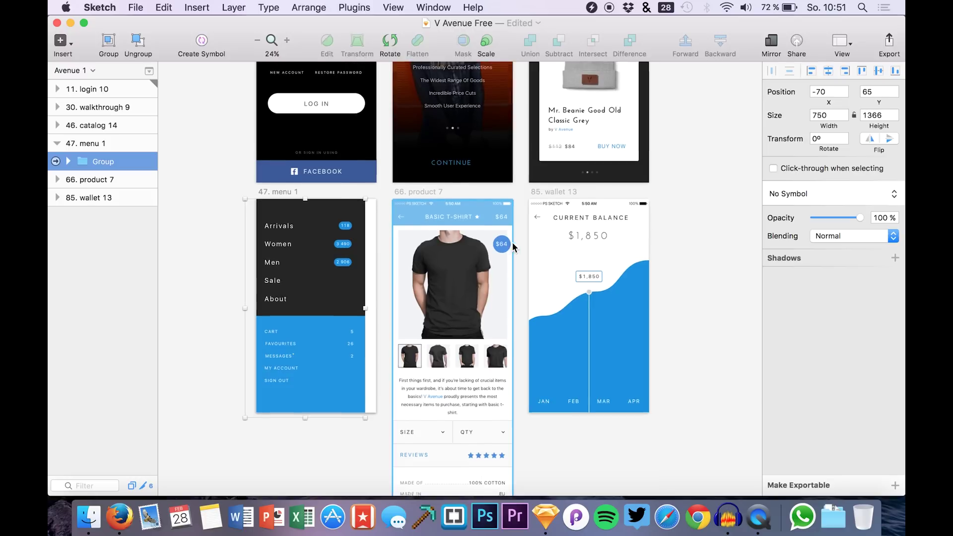
{"action": "scroll", "coordinate": [511, 242], "scroll_direction": "up", "scroll_amount": 2}
{"action": "scroll", "coordinate": [511, 242], "scroll_direction": "right", "scroll_amount": 2}
Delete the bg layer from the 85. wallet 13 Group.
{"action": "left_click", "coordinate": [505, 331]}
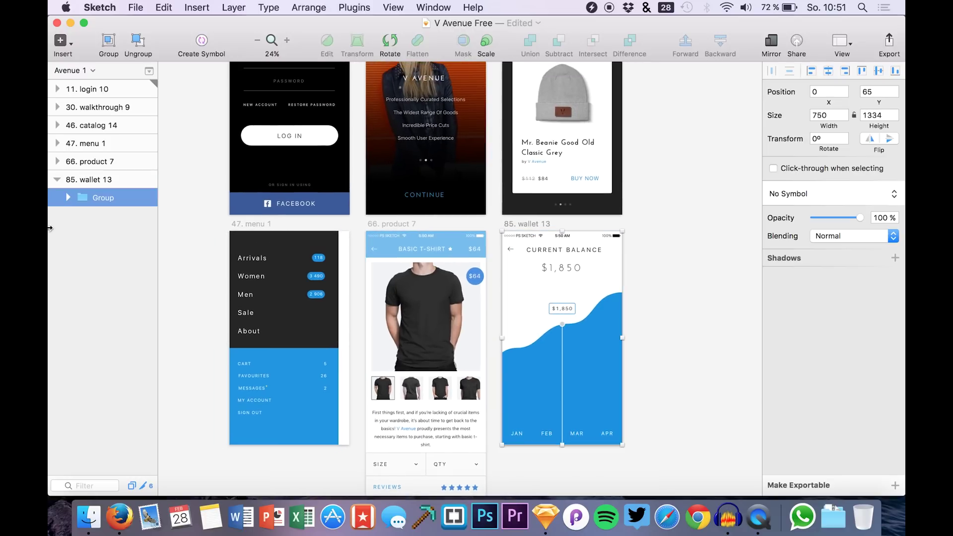
{"action": "left_click", "coordinate": [68, 197]}
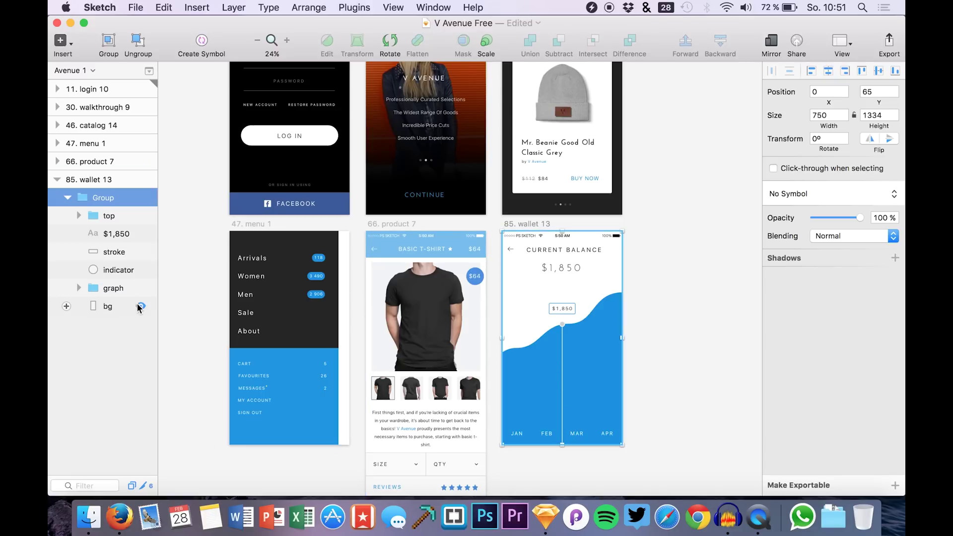
{"action": "left_click", "coordinate": [139, 311]}
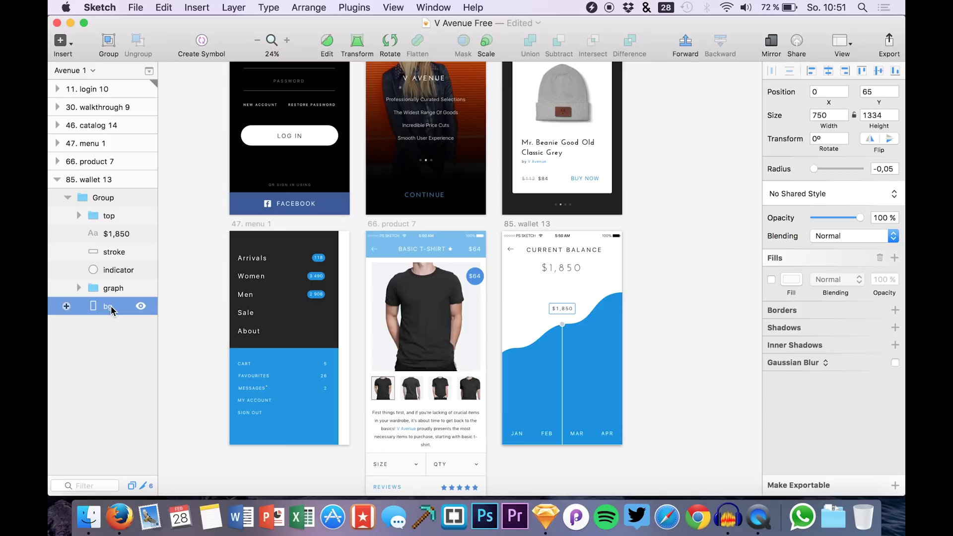
{"action": "key", "text": "Delete"}
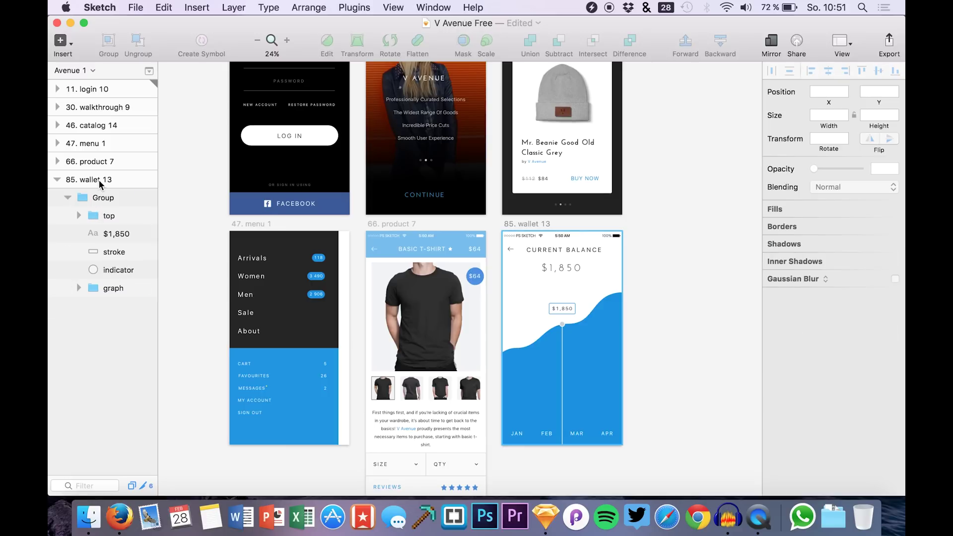
Drill into product 7's image group and select the $64 price badge.
{"action": "left_click", "coordinate": [99, 181]}
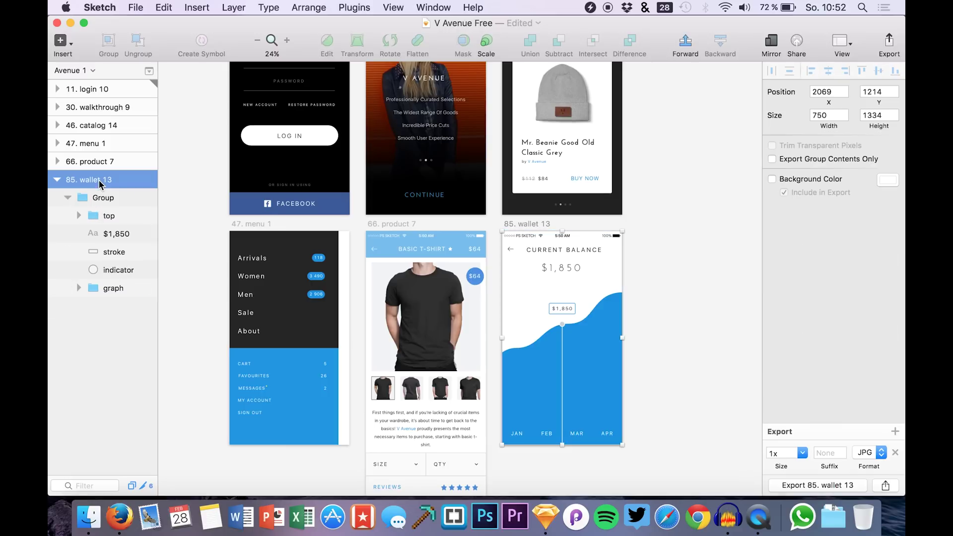
{"action": "double_click", "coordinate": [474, 279]}
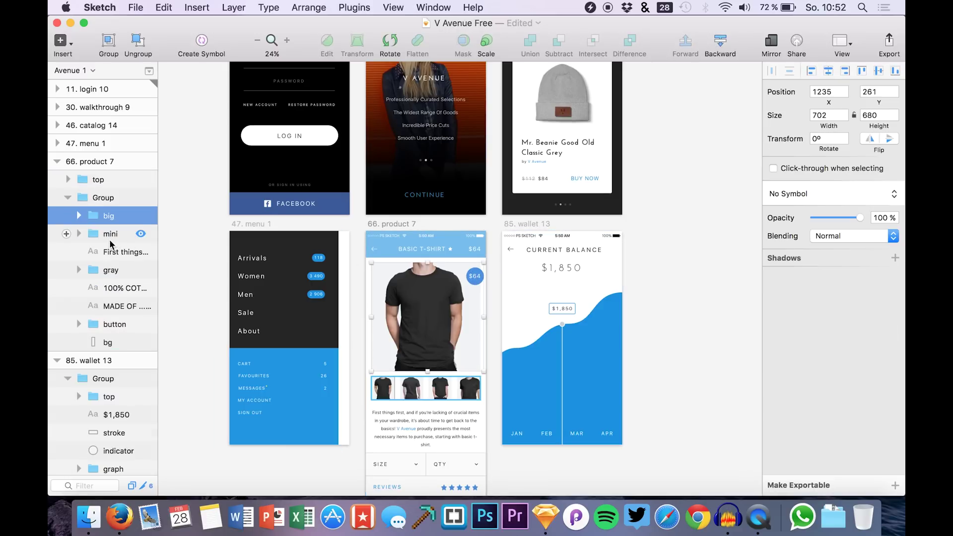
{"action": "double_click", "coordinate": [475, 277]}
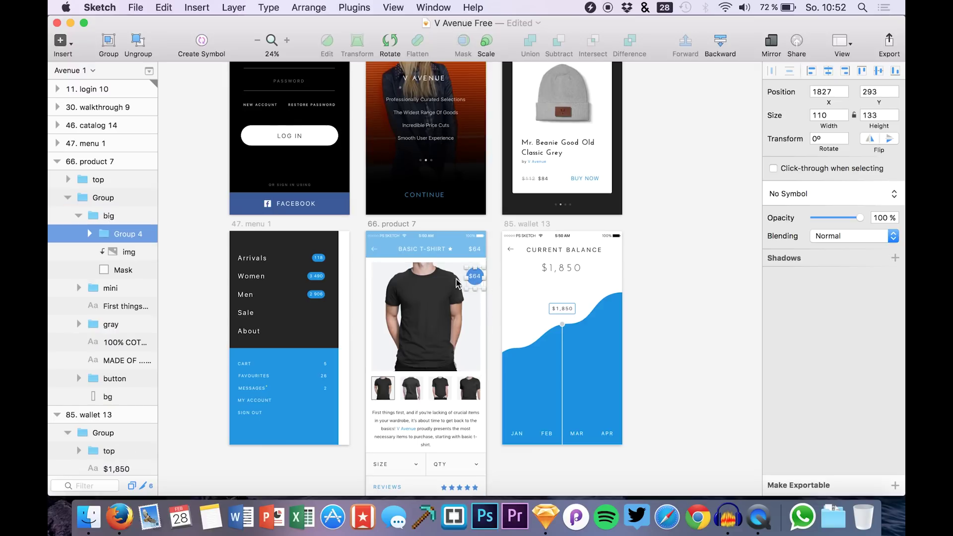
Link the $64 badge to 85. wallet 13 as a Modal with a white backdrop.
{"action": "left_click_drag", "start_coordinate": [116, 234], "coordinate": [558, 287]}
{"action": "left_click", "coordinate": [680, 295]}
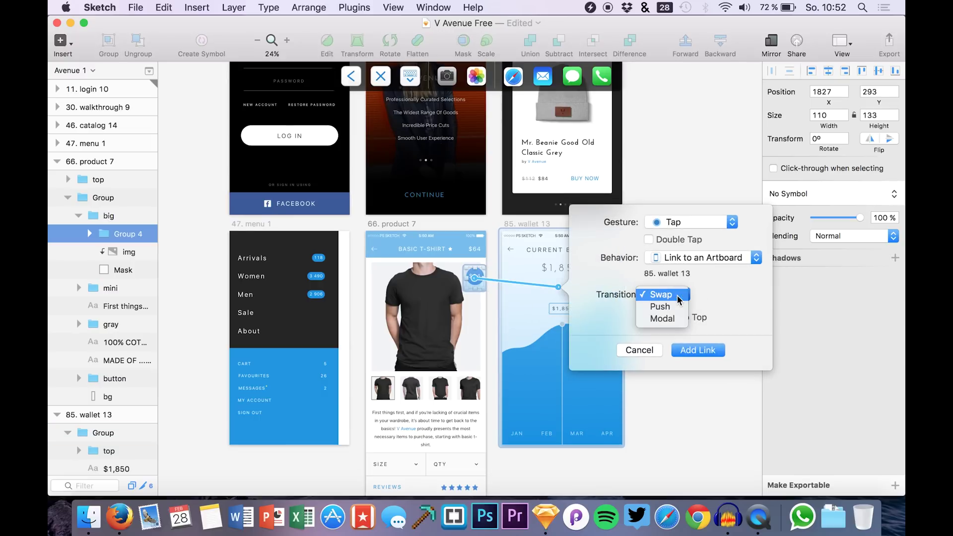
{"action": "left_click", "coordinate": [655, 323]}
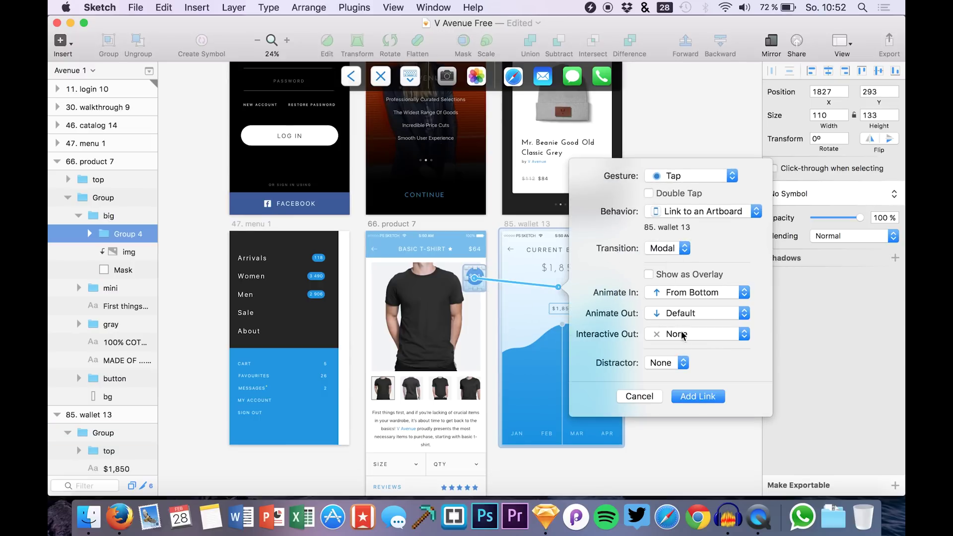
{"action": "left_click", "coordinate": [675, 363]}
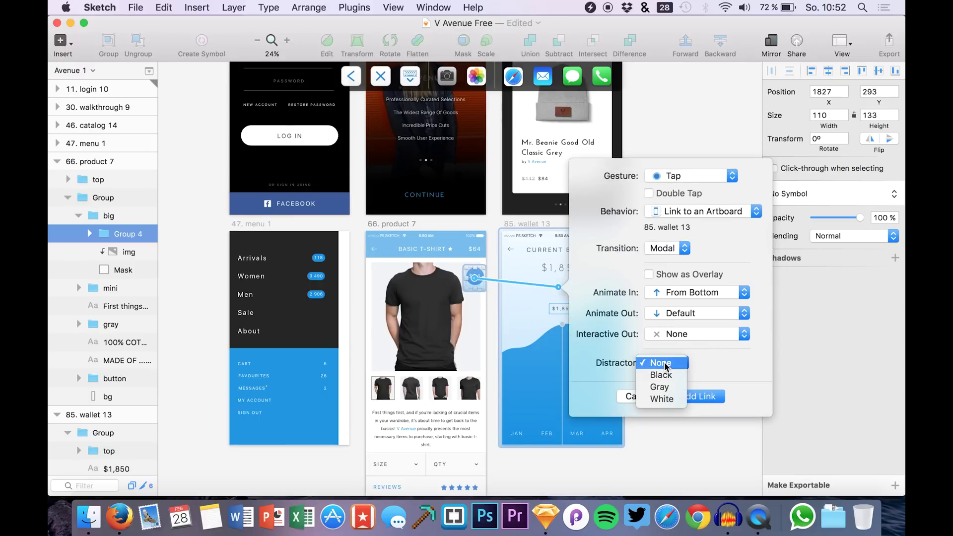
{"action": "left_click", "coordinate": [660, 399]}
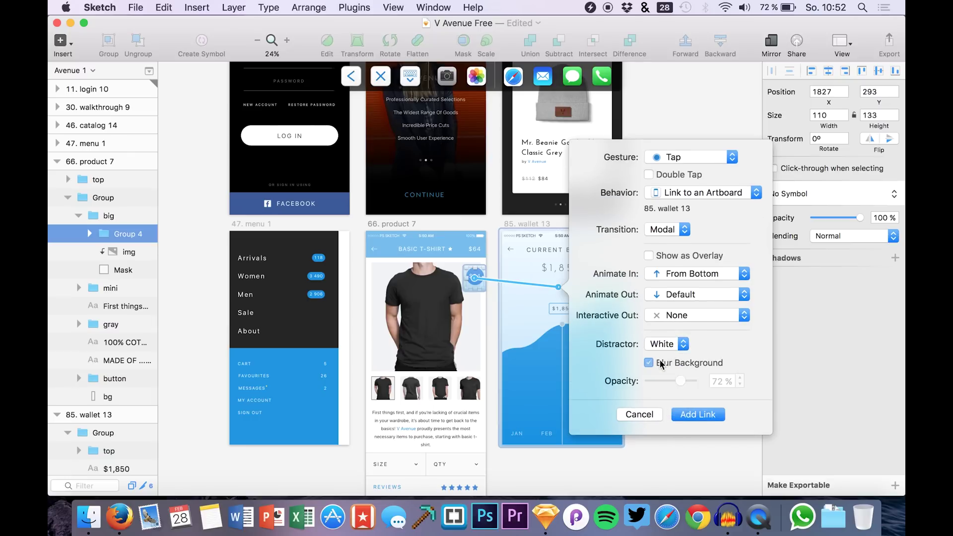
{"action": "left_click", "coordinate": [688, 416]}
{"action": "left_click", "coordinate": [545, 301]}
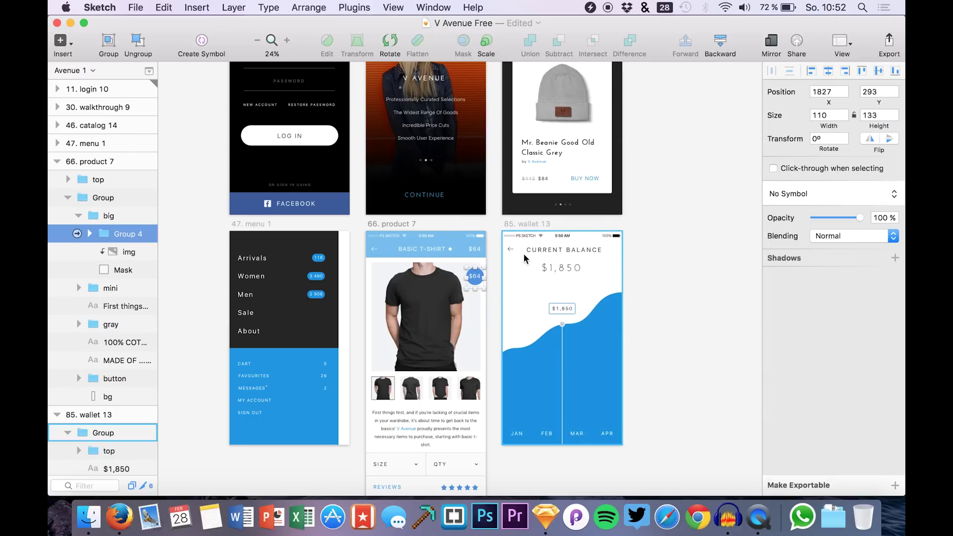
Select Group 2 holding the back arrow in wallet 13's top header.
{"action": "double_click", "coordinate": [508, 252]}
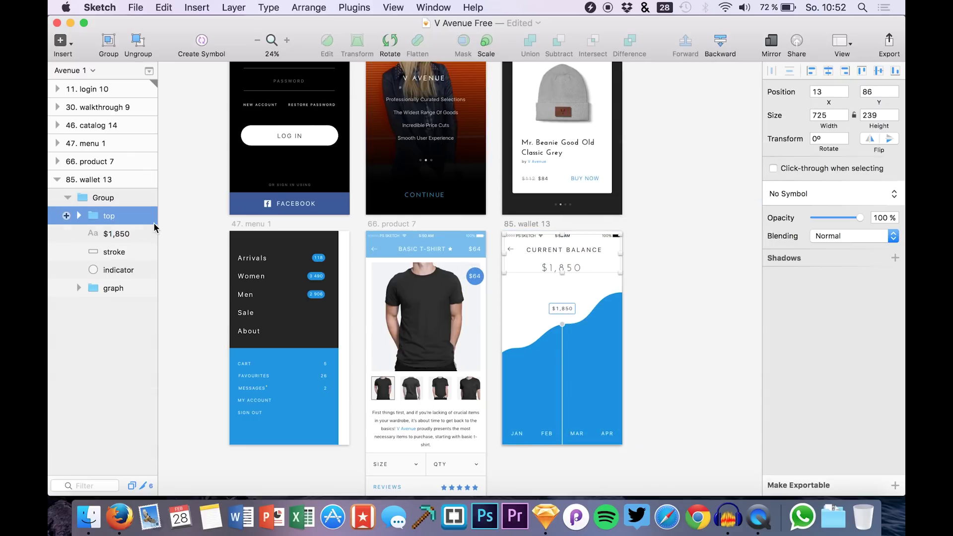
{"action": "left_click", "coordinate": [79, 216]}
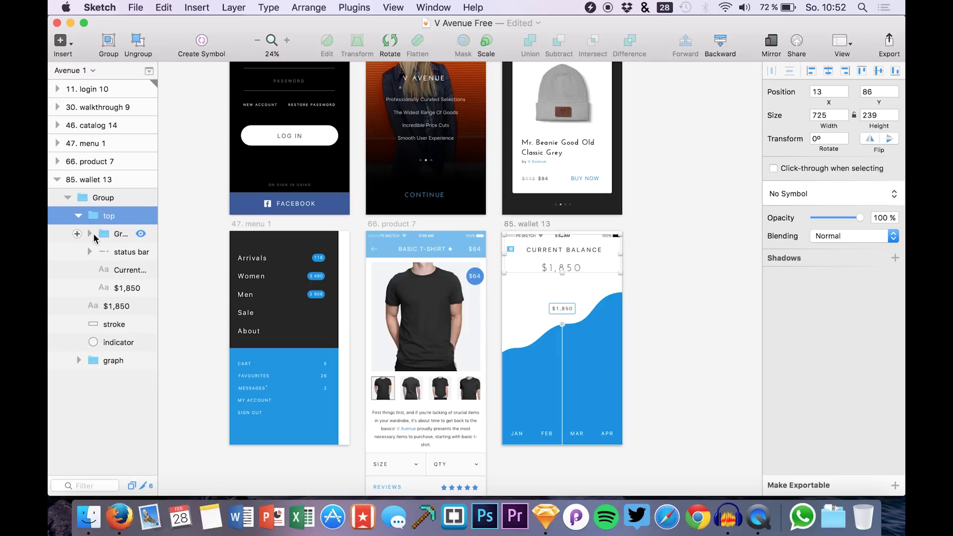
{"action": "left_click", "coordinate": [92, 234]}
{"action": "left_click", "coordinate": [91, 233]}
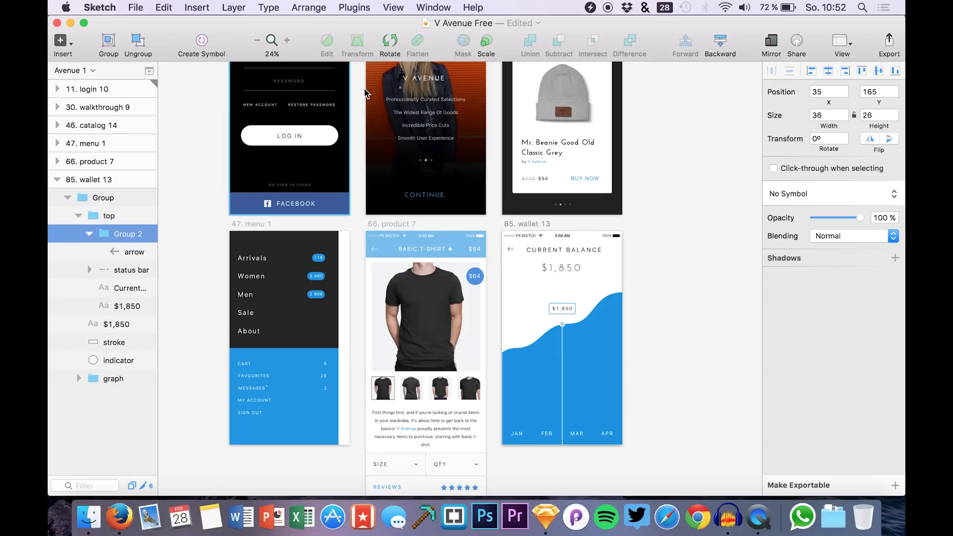
Create a Silver link on the arrow with Single Tap set to Dismiss a Modal, and save.
{"action": "left_click", "coordinate": [352, 6]}
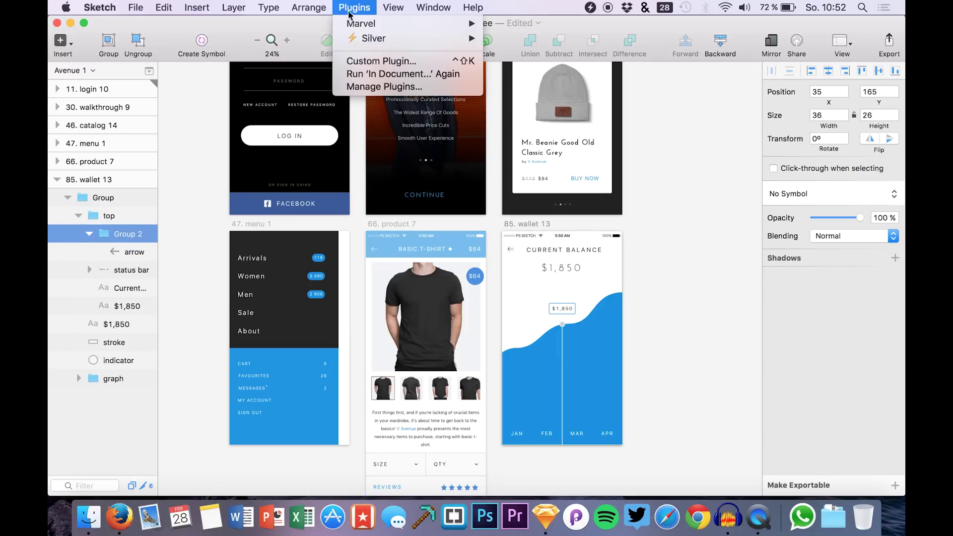
{"action": "mouse_move", "coordinate": [374, 38]}
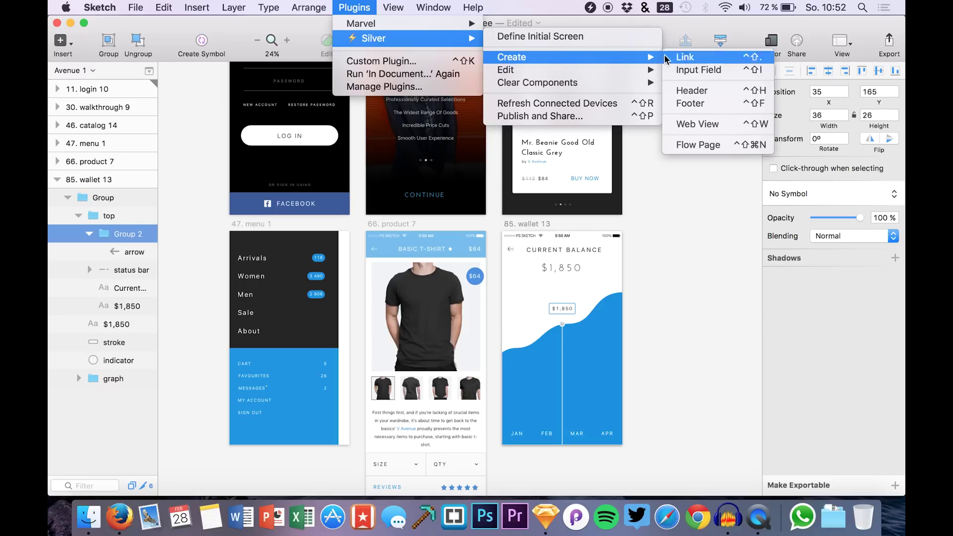
{"action": "left_click", "coordinate": [684, 57]}
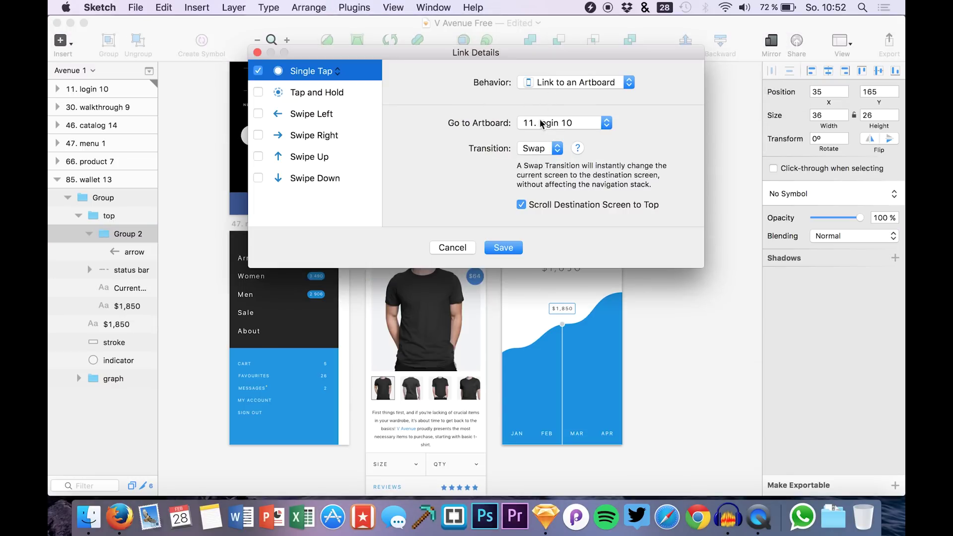
{"action": "left_click", "coordinate": [541, 123]}
{"action": "left_click", "coordinate": [541, 123]}
{"action": "left_click", "coordinate": [570, 82]}
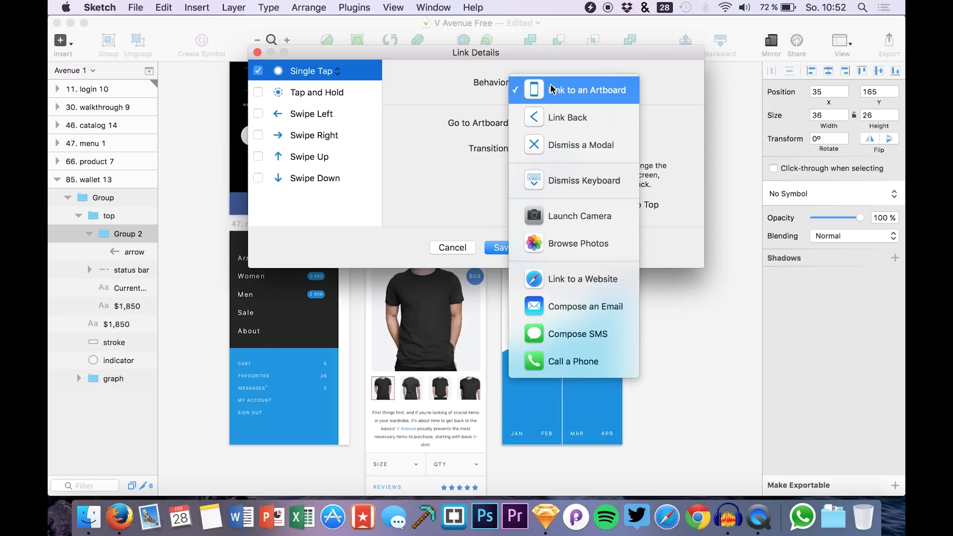
{"action": "left_click", "coordinate": [556, 145]}
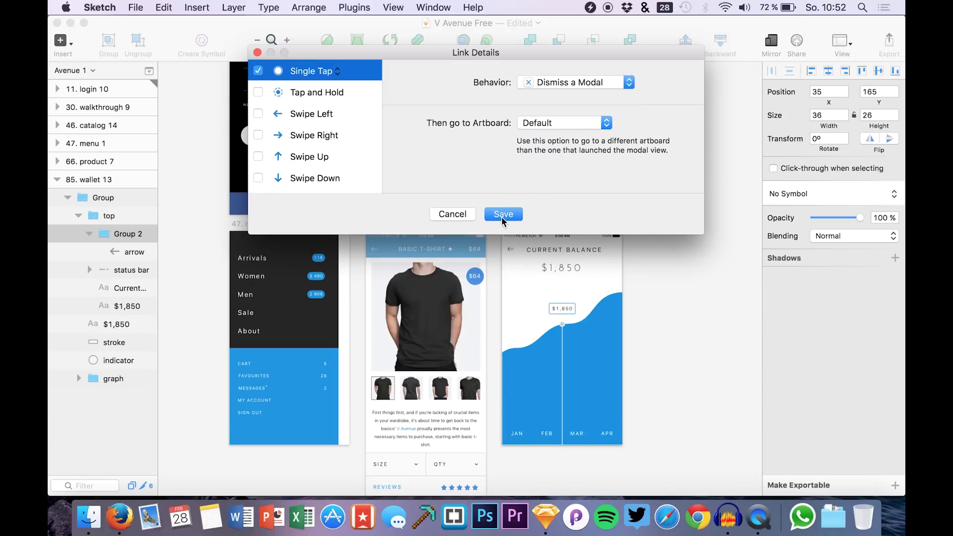
{"action": "left_click", "coordinate": [503, 214]}
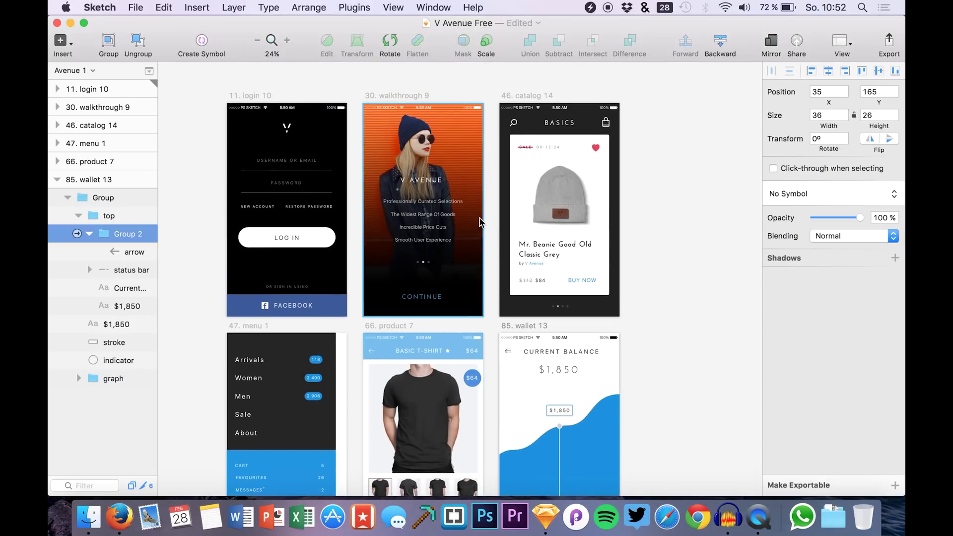
{"action": "scroll", "coordinate": [437, 323], "scroll_direction": "down", "scroll_amount": 2}
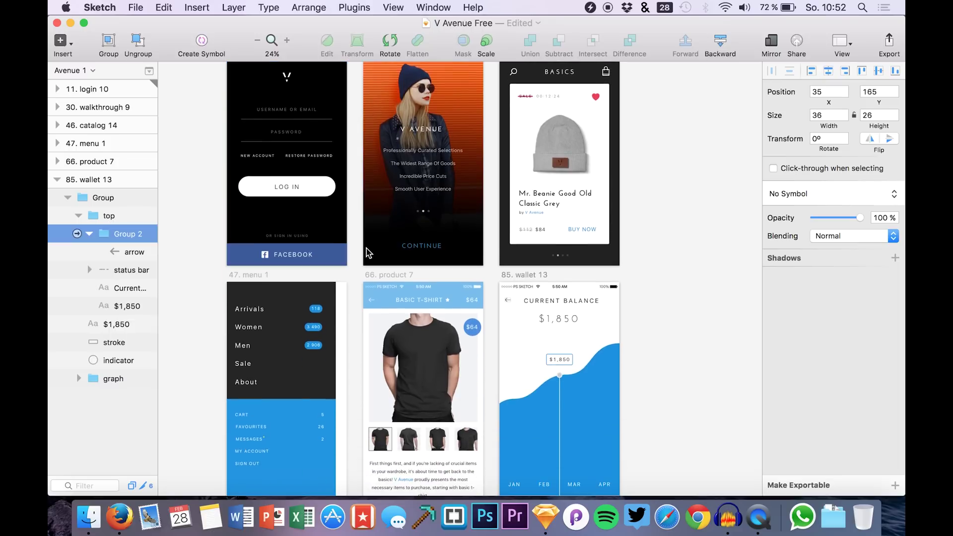
{"action": "left_click", "coordinate": [453, 338]}
{"action": "key", "text": "c"}
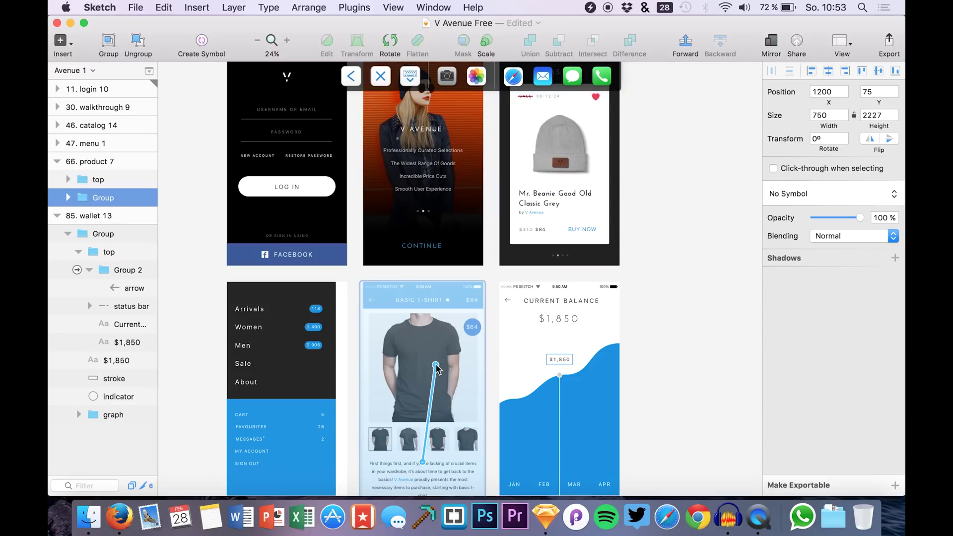
{"action": "key", "text": "Escape"}
{"action": "scroll", "coordinate": [599, 275], "scroll_direction": "up", "scroll_amount": 2}
{"action": "scroll", "coordinate": [599, 275], "scroll_direction": "left", "scroll_amount": 2}
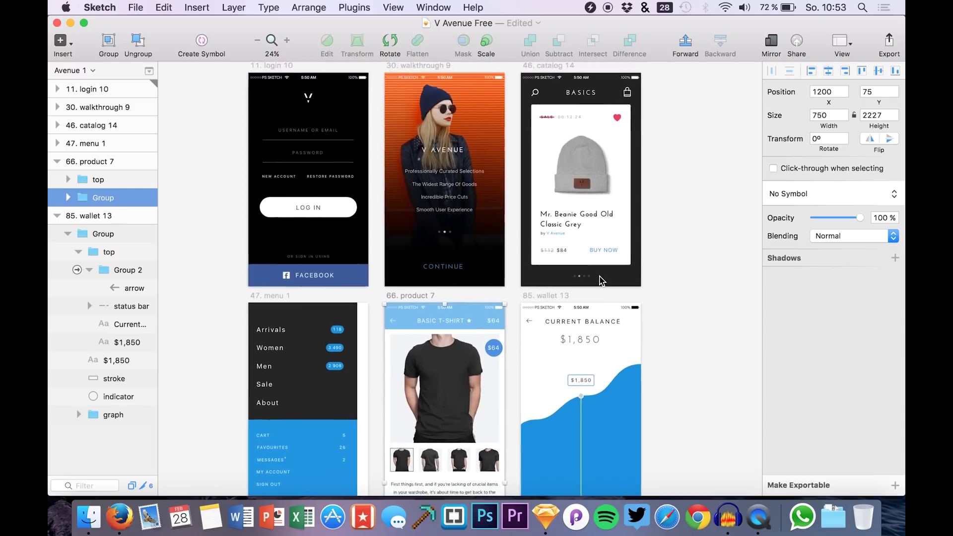
{"action": "scroll", "coordinate": [568, 269], "scroll_direction": "down", "scroll_amount": 2}
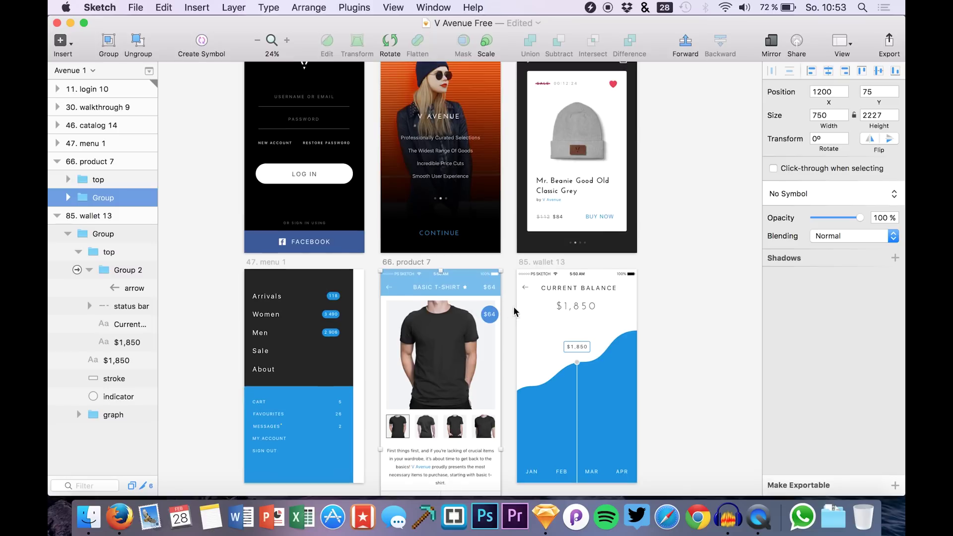
{"action": "scroll", "coordinate": [514, 313], "scroll_direction": "up", "scroll_amount": 3}
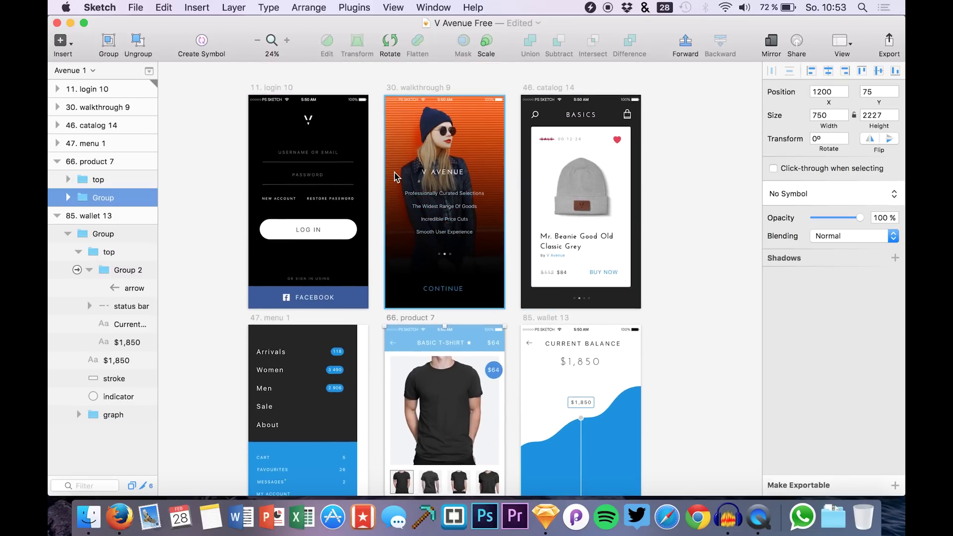
Set 11. login 10 as the Avenue 1 flow's initial screen via Silver's Define Initial Screen.
{"action": "left_click", "coordinate": [350, 7]}
{"action": "mouse_move", "coordinate": [368, 45]}
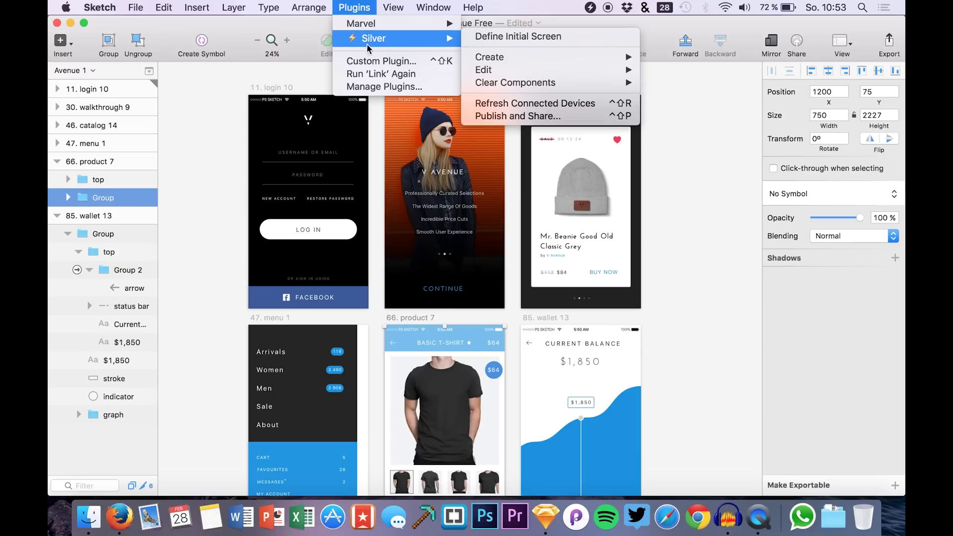
{"action": "left_click", "coordinate": [511, 40]}
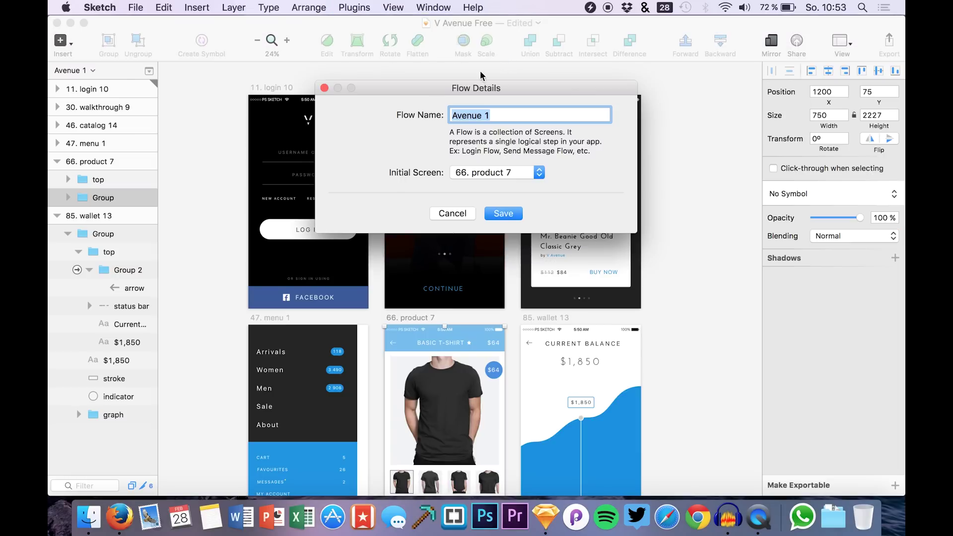
{"action": "left_click", "coordinate": [480, 168]}
{"action": "left_click", "coordinate": [492, 122]}
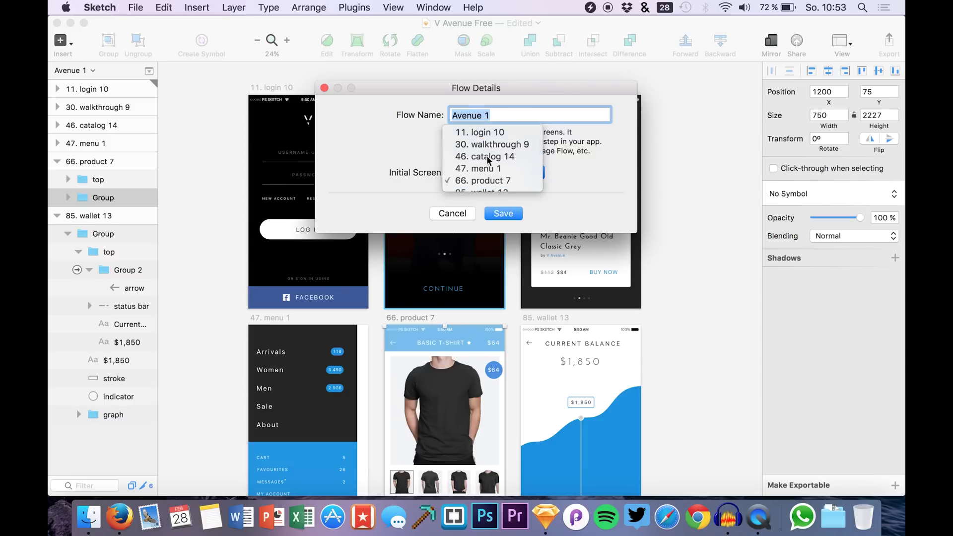
{"action": "left_click", "coordinate": [502, 213]}
{"action": "left_click", "coordinate": [393, 8]}
Browse the Silver menu, then check the wallet screen back-arrow group's link settings without changing them.
{"action": "mouse_move", "coordinate": [364, 45]}
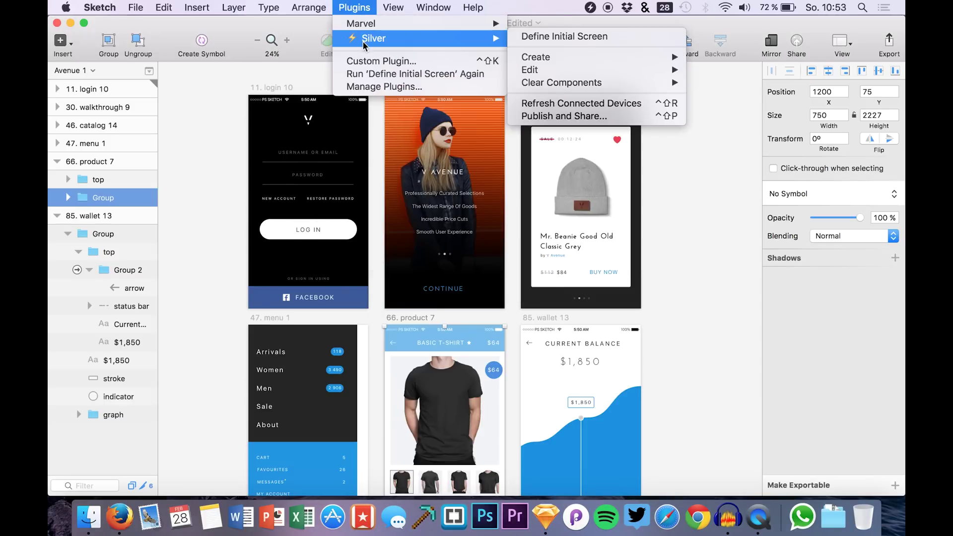
{"action": "mouse_move", "coordinate": [606, 83]}
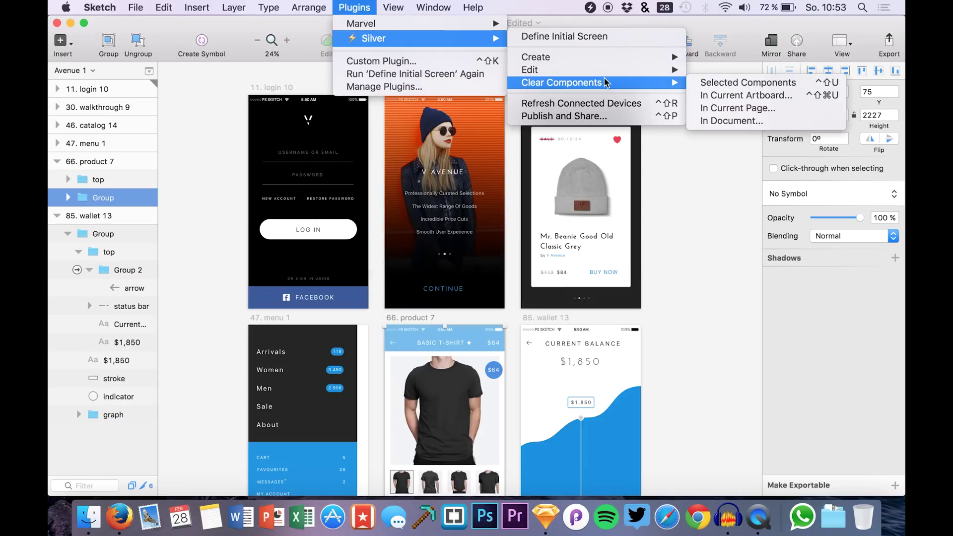
{"action": "left_click", "coordinate": [382, 239]}
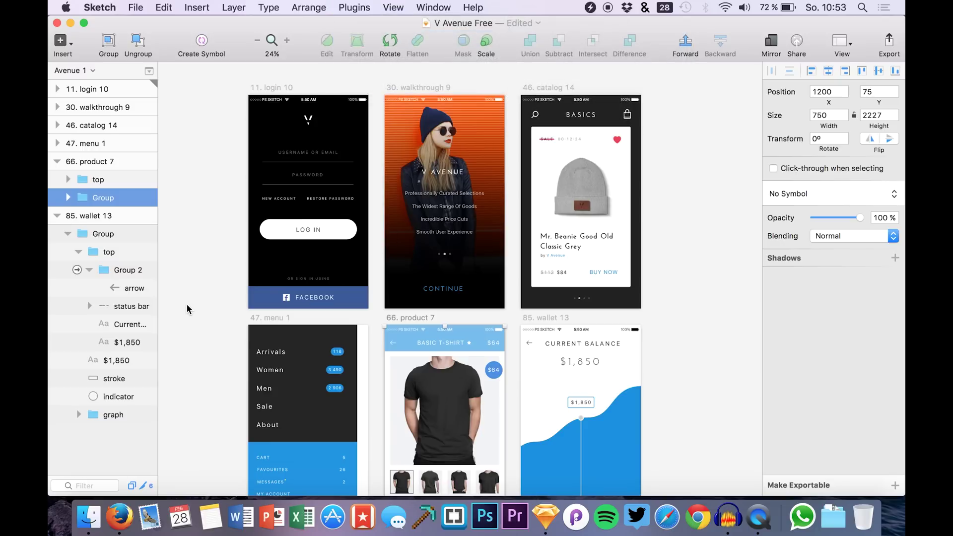
{"action": "scroll", "coordinate": [251, 340], "scroll_direction": "down", "scroll_amount": 3}
{"action": "left_click", "coordinate": [104, 270]}
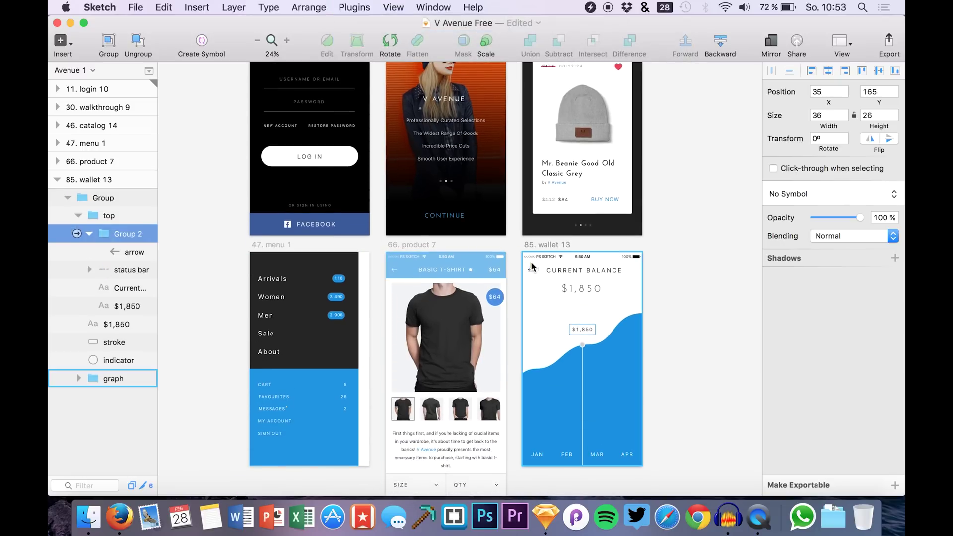
{"action": "left_click", "coordinate": [78, 234]}
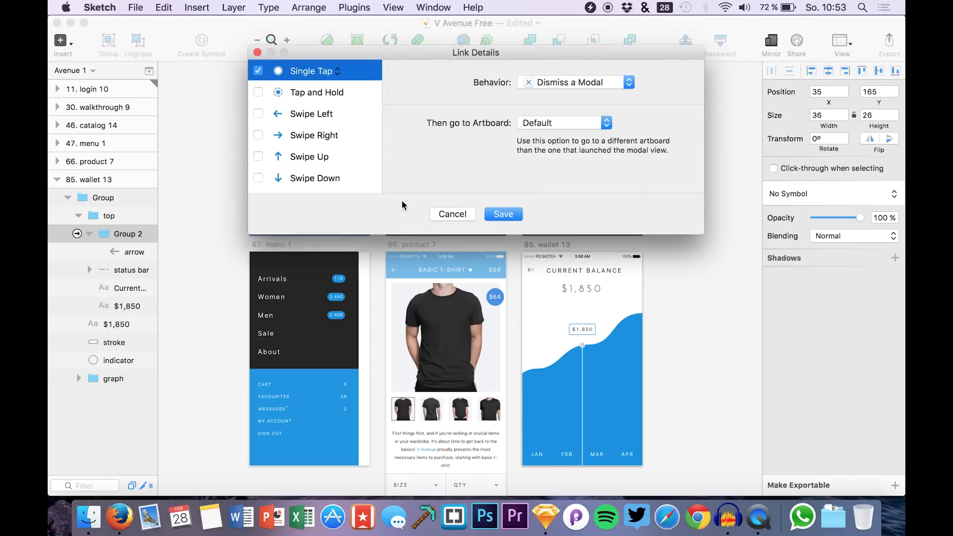
{"action": "left_click", "coordinate": [452, 214]}
Look over the Silver plugin commands again, then bring up the Silver Preview connection instructions.
{"action": "left_click", "coordinate": [354, 7]}
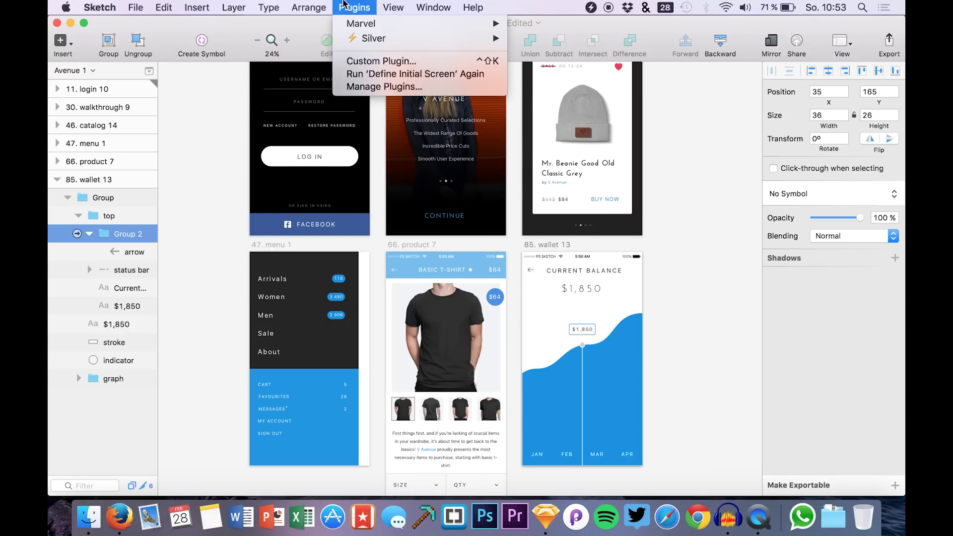
{"action": "mouse_move", "coordinate": [358, 41]}
{"action": "mouse_move", "coordinate": [565, 71]}
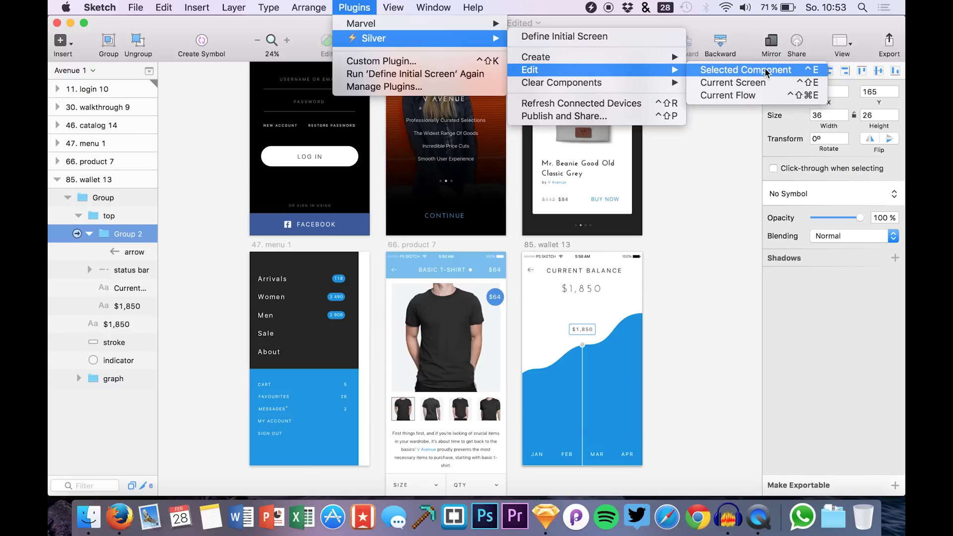
{"action": "mouse_move", "coordinate": [623, 83]}
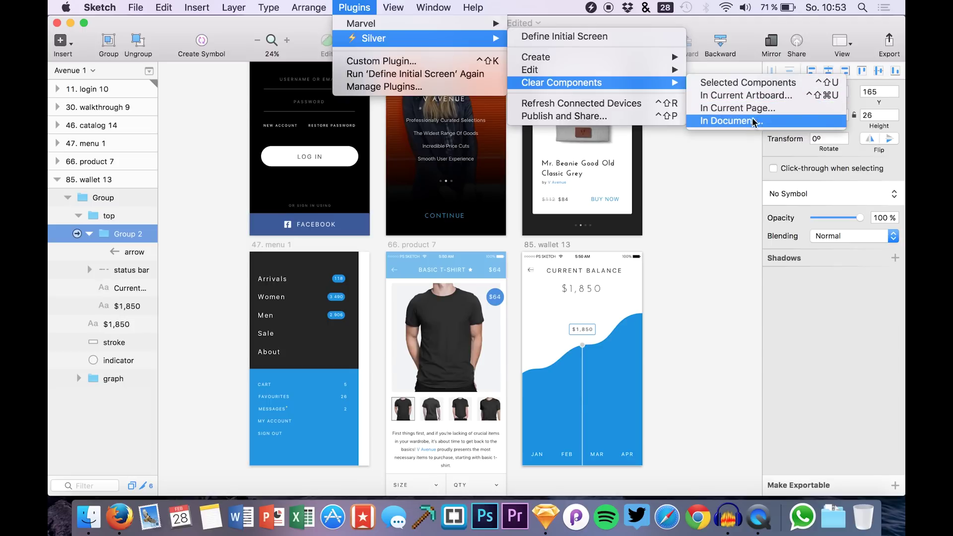
{"action": "left_click", "coordinate": [659, 191]}
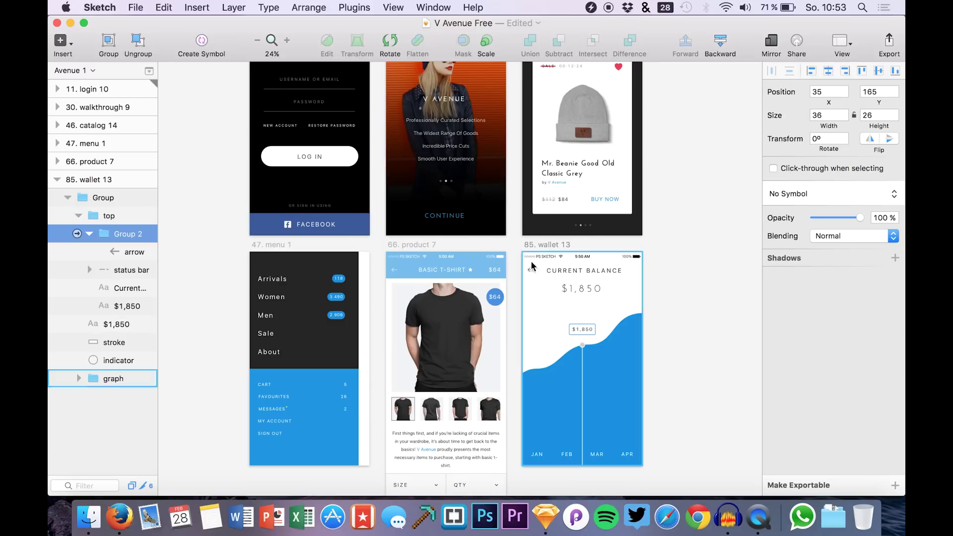
{"action": "left_click", "coordinate": [590, 7]}
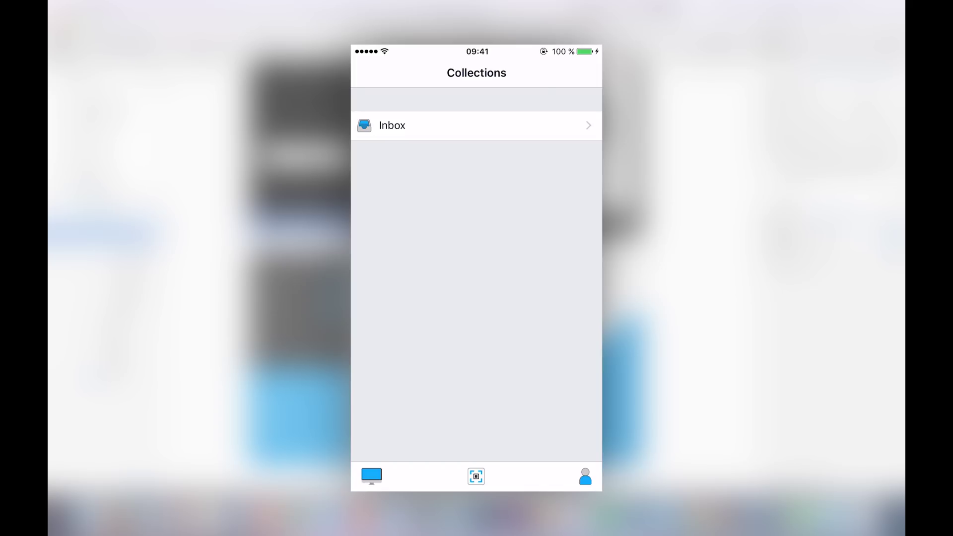
Open the Inbox collection in Silver Flows on the iPhone.
{"action": "left_click", "coordinate": [477, 125]}
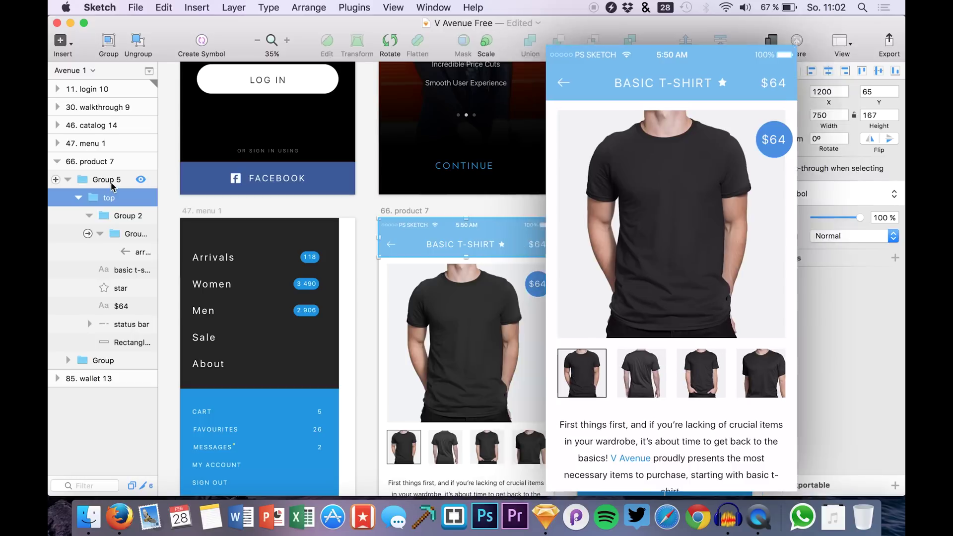
Make product 7's top bar layer a Silver header component.
{"action": "left_click", "coordinate": [356, 228]}
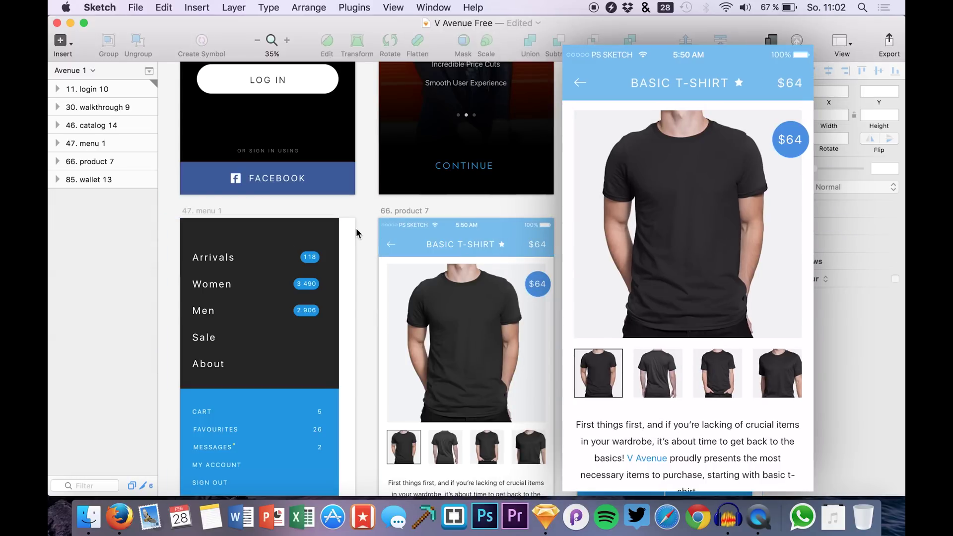
{"action": "left_click", "coordinate": [396, 243]}
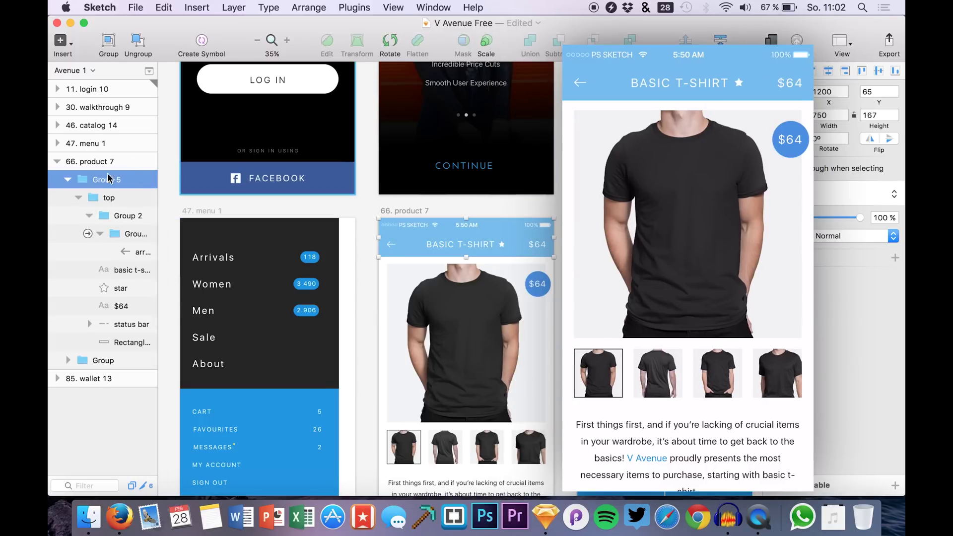
{"action": "left_click", "coordinate": [102, 198]}
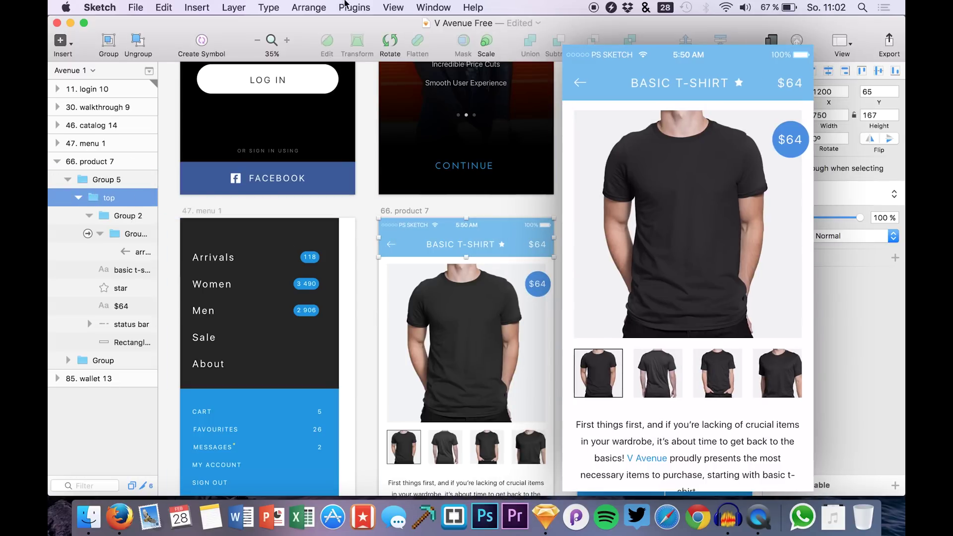
{"action": "left_click", "coordinate": [367, 7]}
{"action": "mouse_move", "coordinate": [395, 42]}
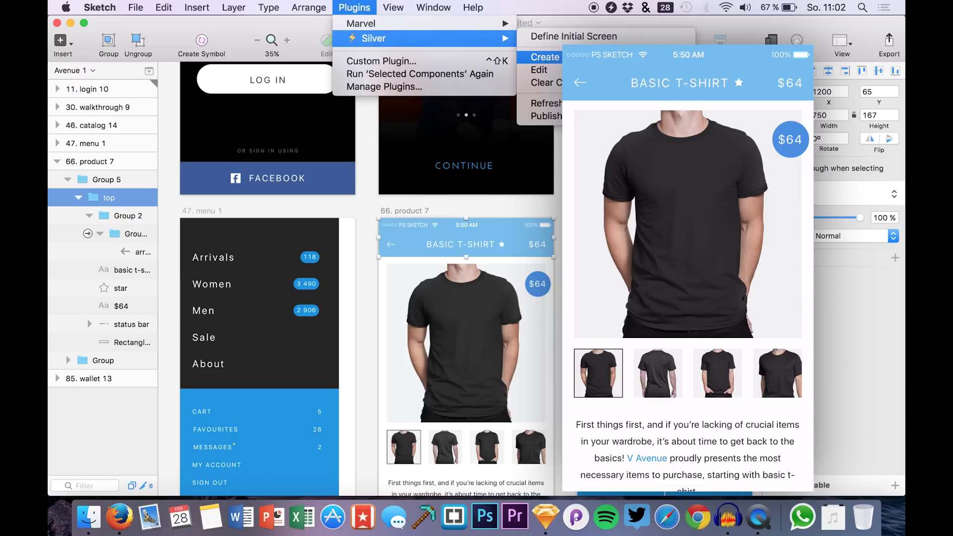
{"action": "left_click", "coordinate": [545, 57]}
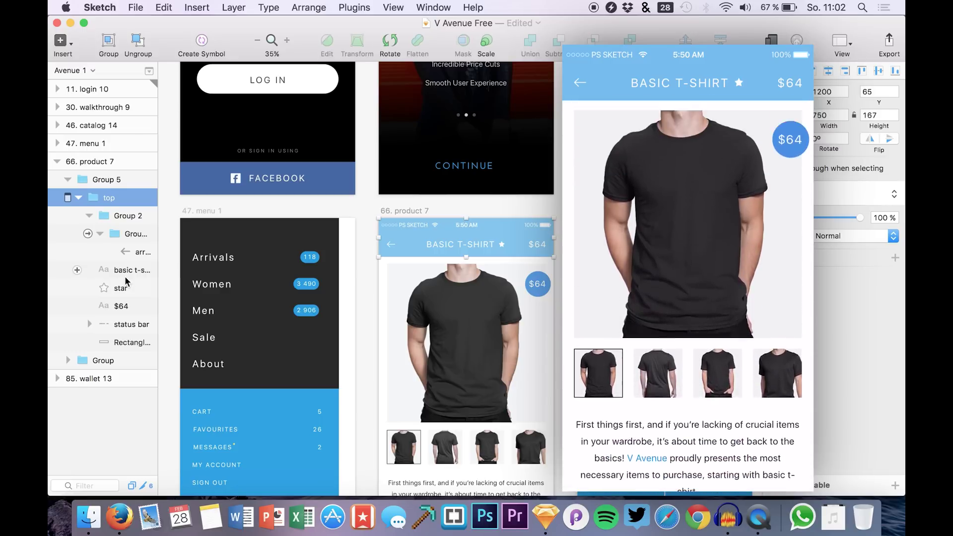
Set the top bar's background Rectangle opacity to 85%.
{"action": "left_click", "coordinate": [120, 343]}
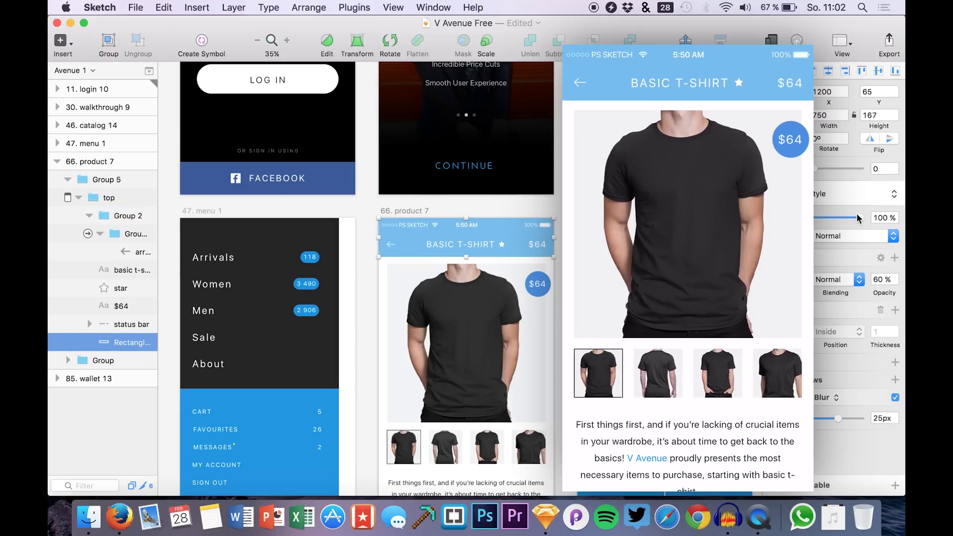
{"action": "left_click_drag", "start_coordinate": [856, 217], "coordinate": [852, 216]}
{"action": "key", "text": "Escape"}
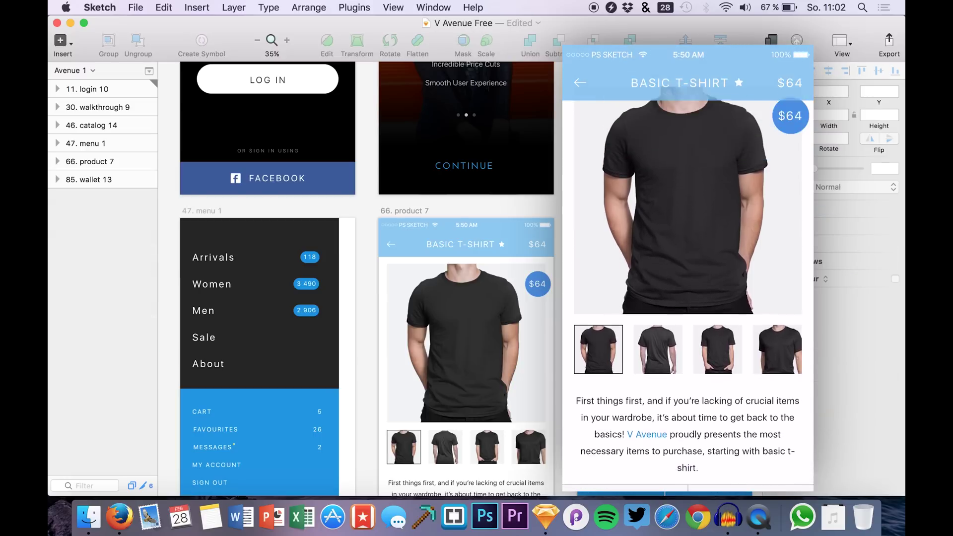